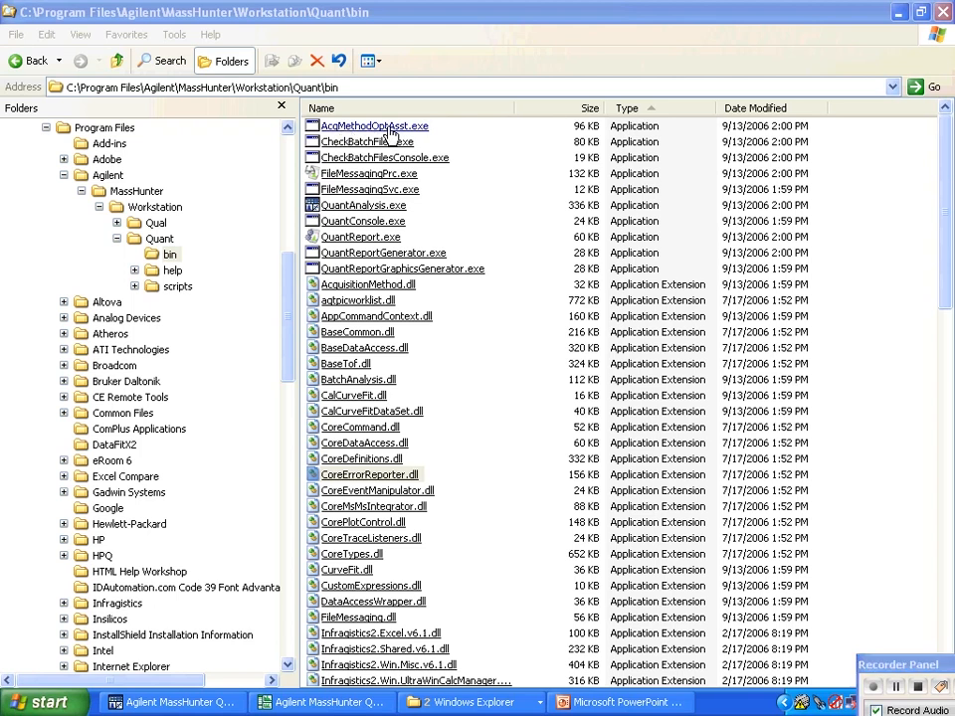
Launch AcqMethodOptAsst.exe and open the template method 192_1.xml from the Pi Scan Sulfa Pos_10V.m folder.
left_click(386, 130)
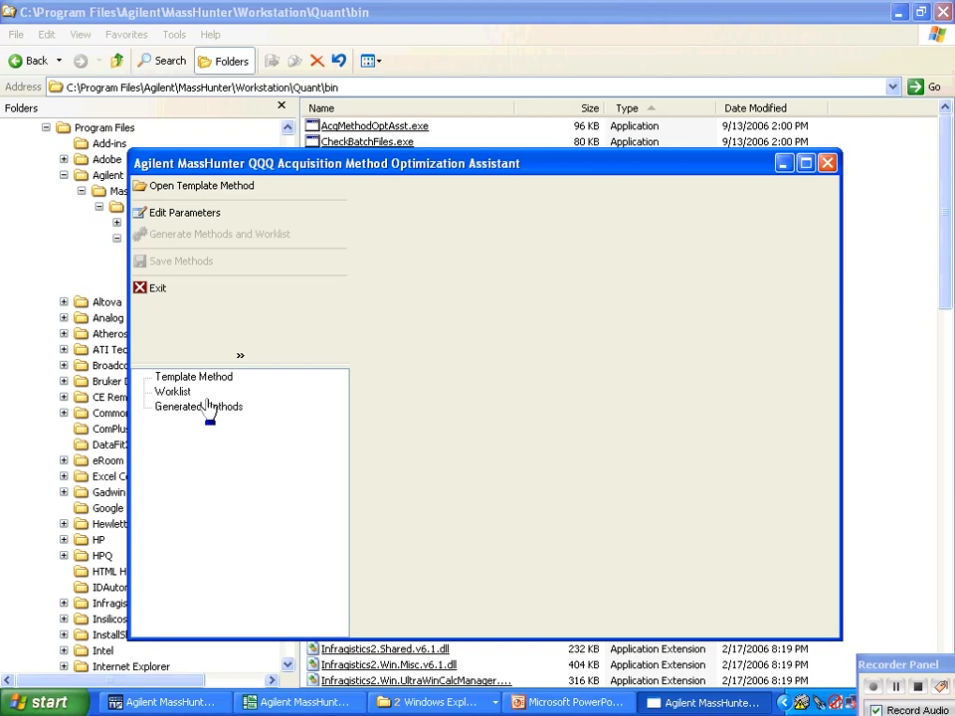
left_click(184, 191)
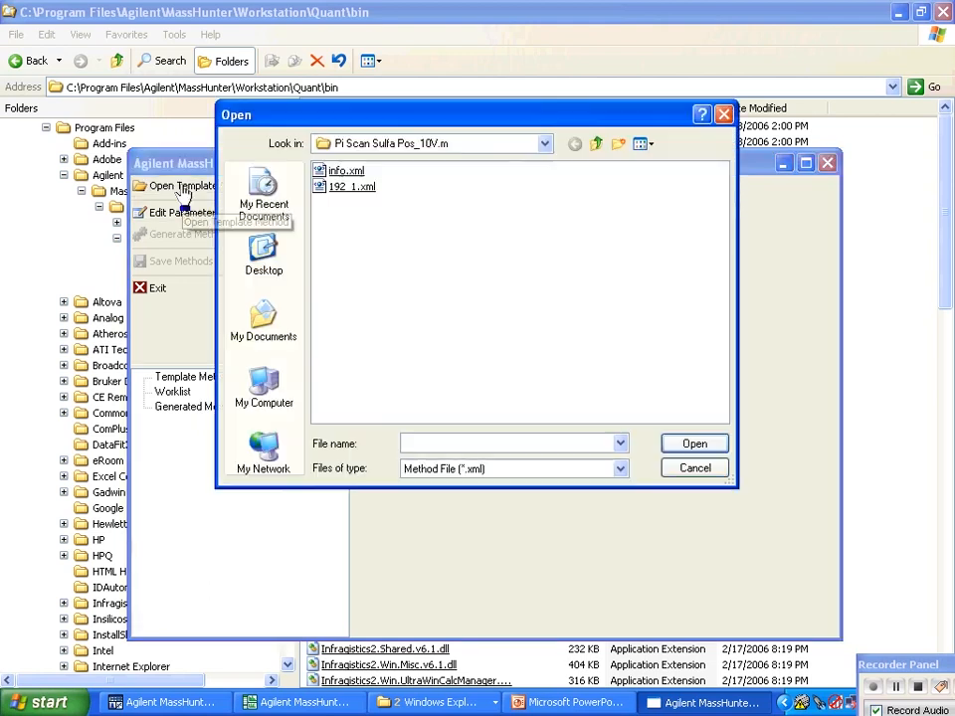
left_click(595, 147)
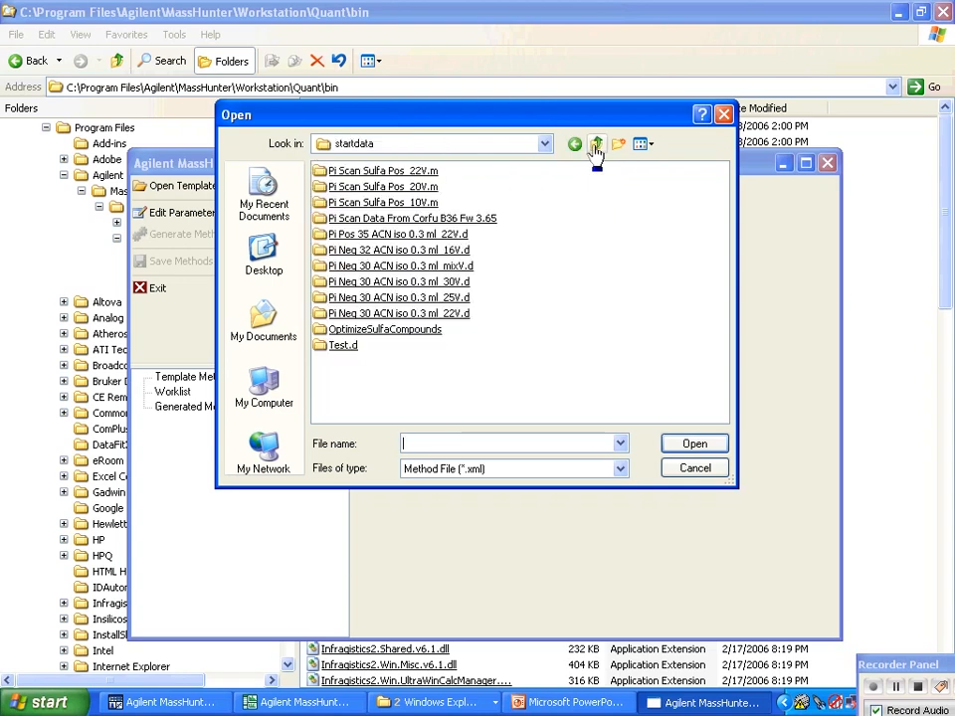
left_click(402, 205)
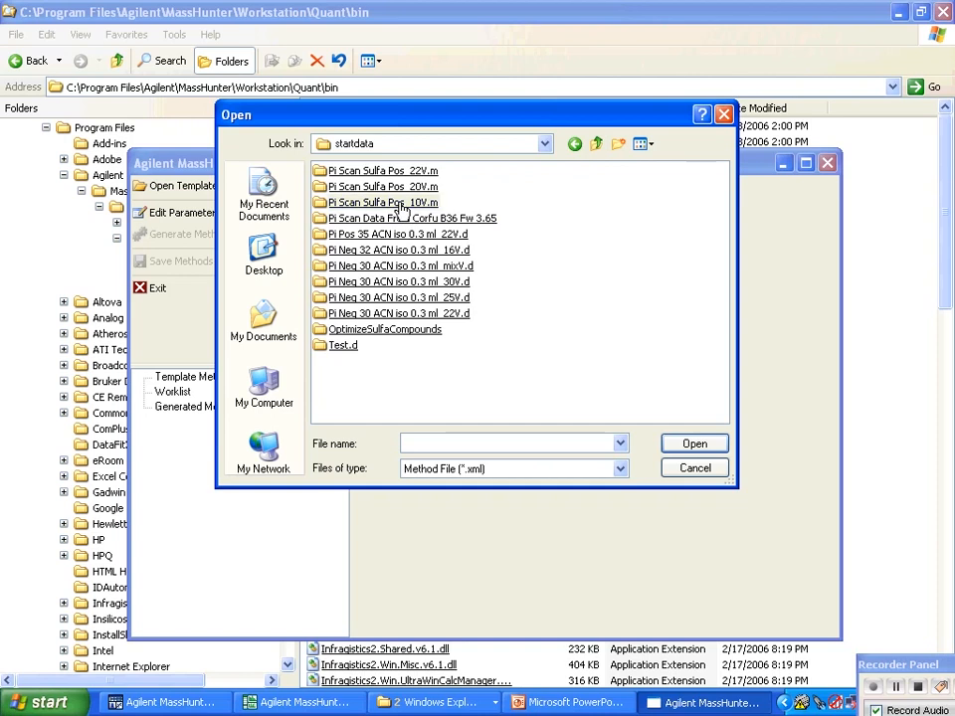
double_click(402, 206)
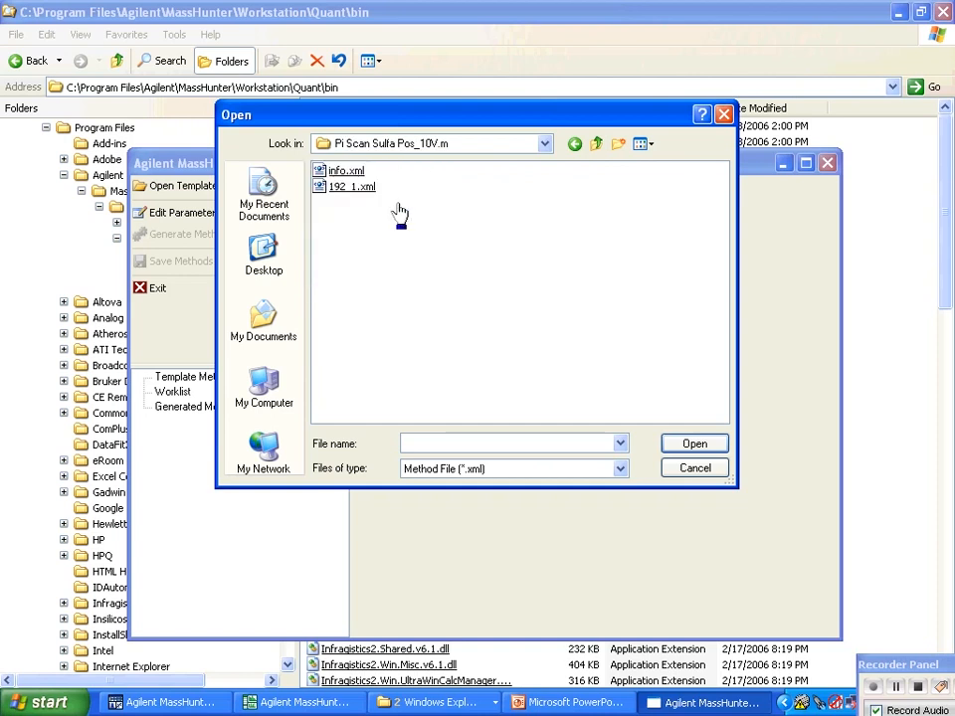
left_click(343, 189)
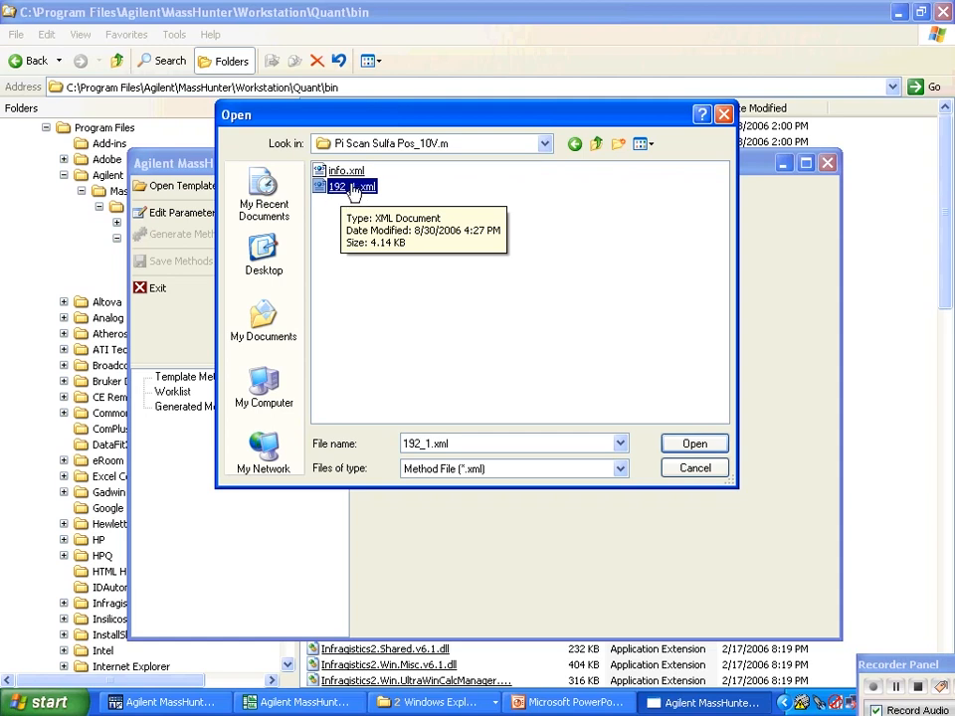
double_click(353, 188)
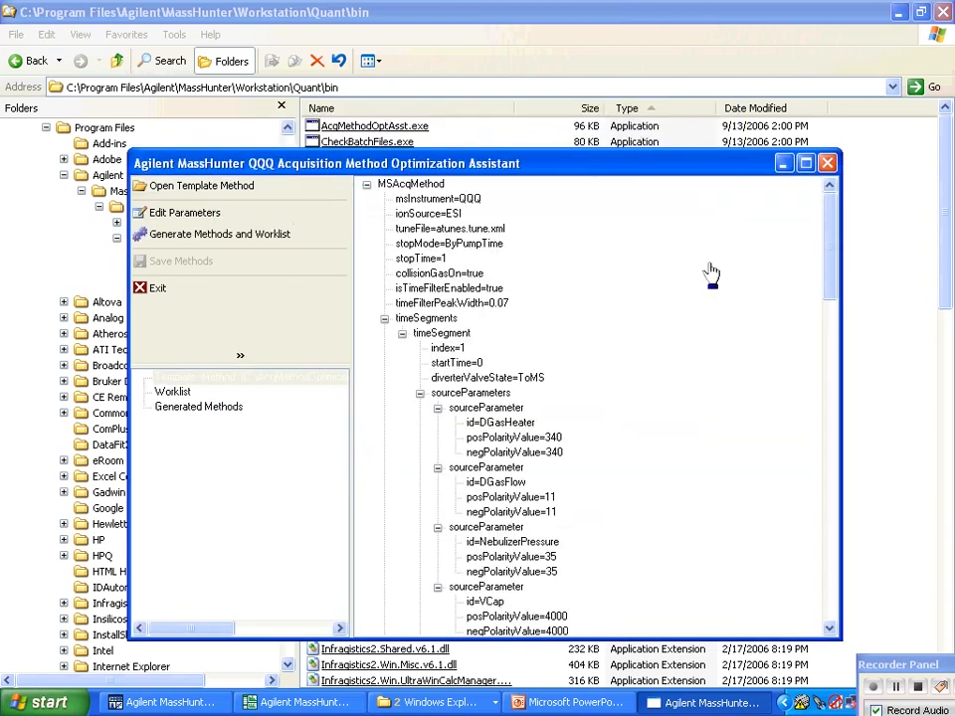
Maximize the assistant window and examine the template method's source parameters and scan segments.
left_click(805, 164)
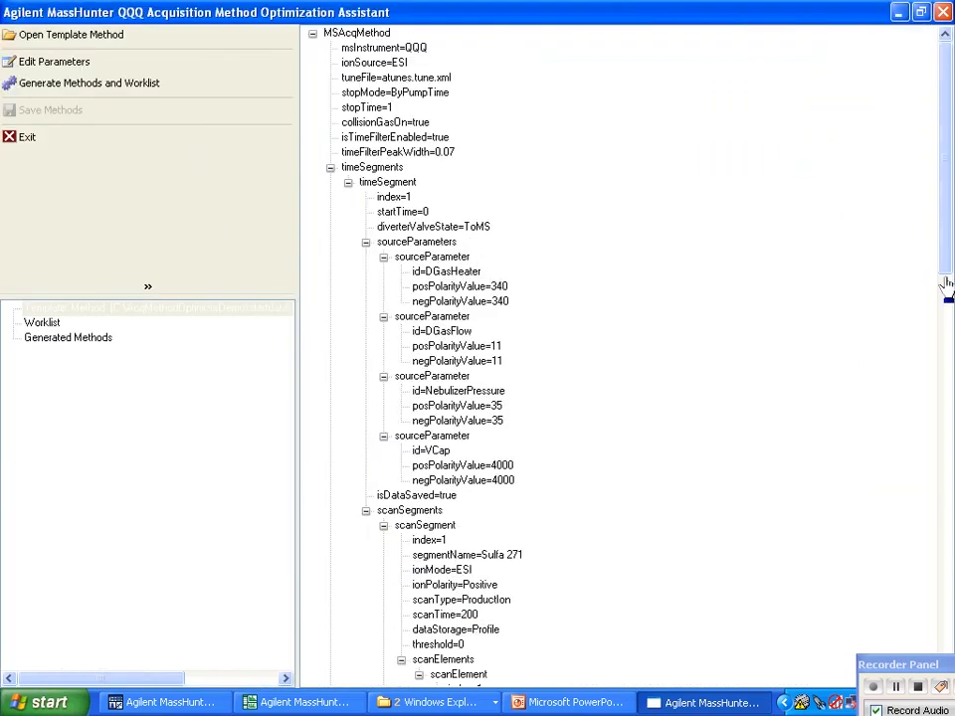
scroll(945, 271, "down", 7)
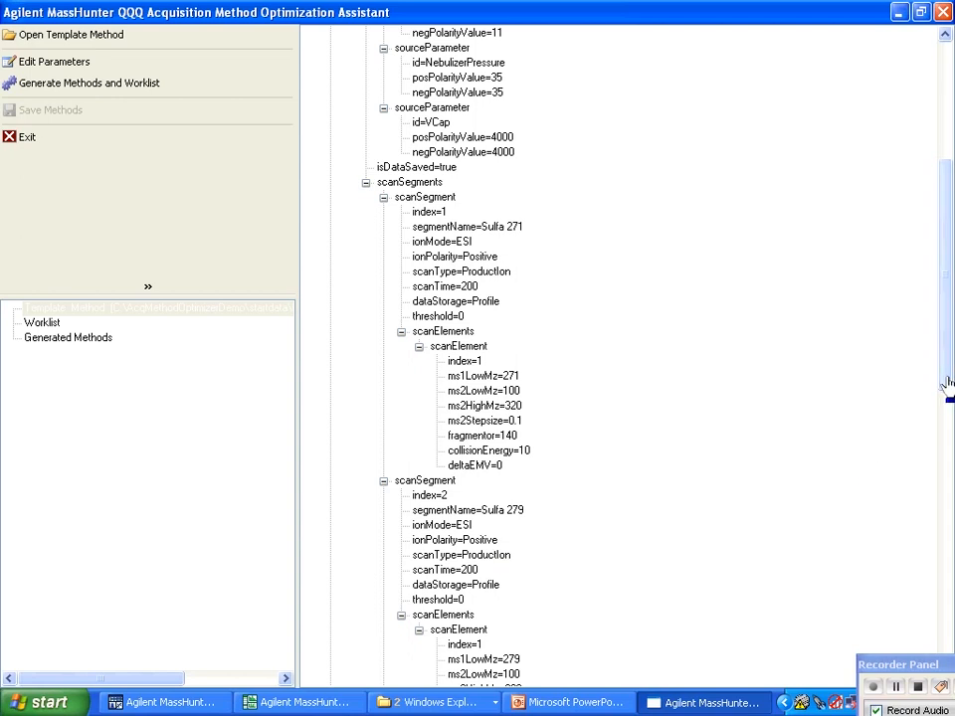
left_click_drag(947, 383, 923, 449)
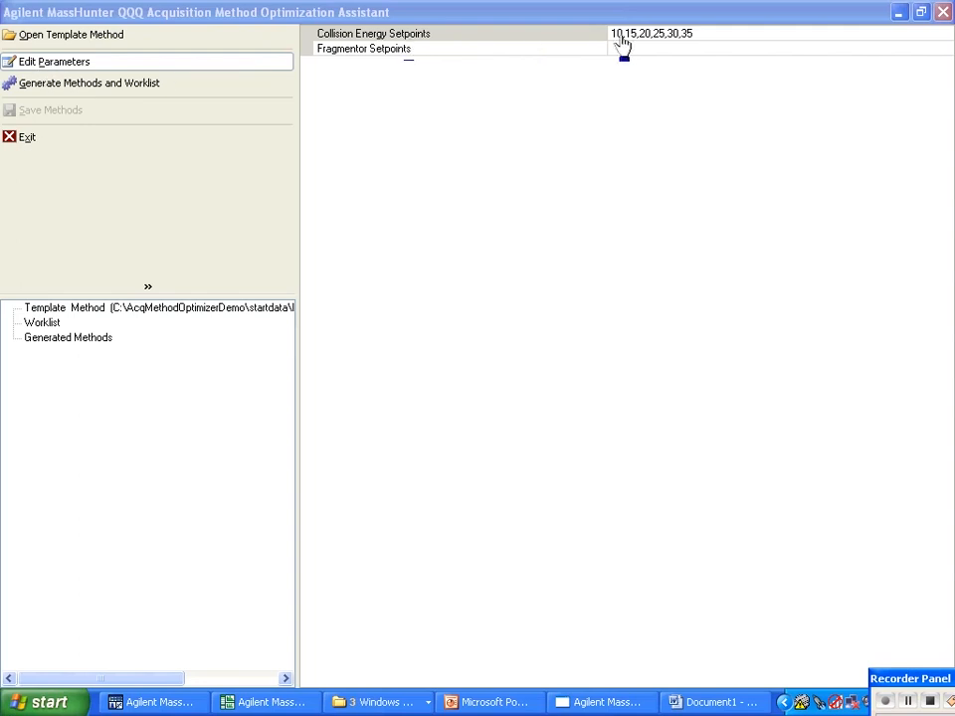
Set the fragmentor setpoints to 120,125,130,135,140 and generate the methods and worklist.
left_click(651, 47)
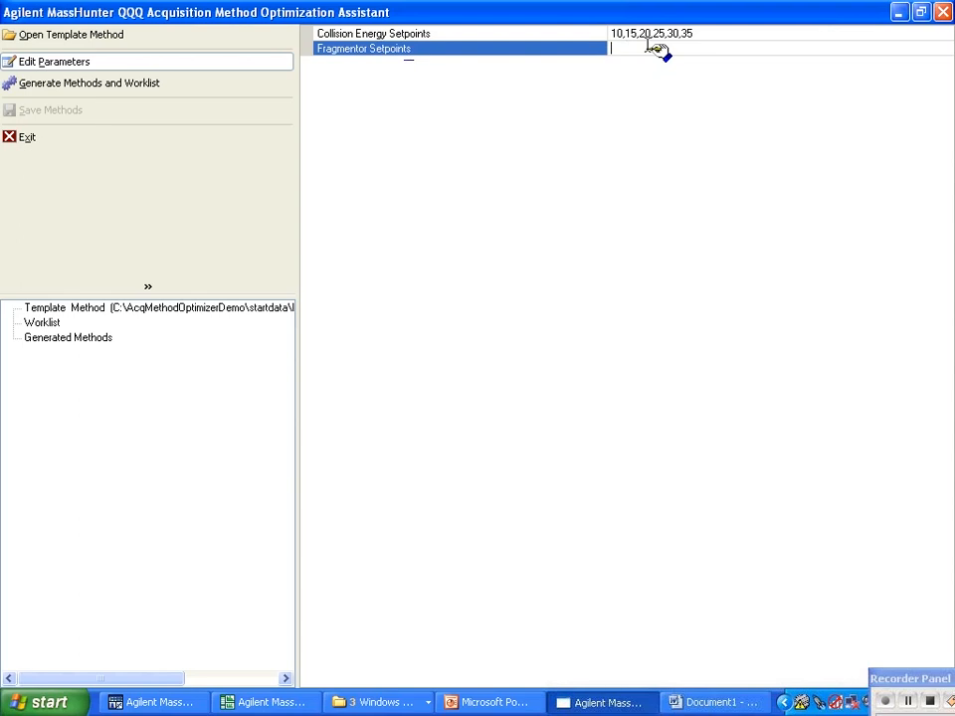
type("120,125,130,135,140")
left_click(84, 88)
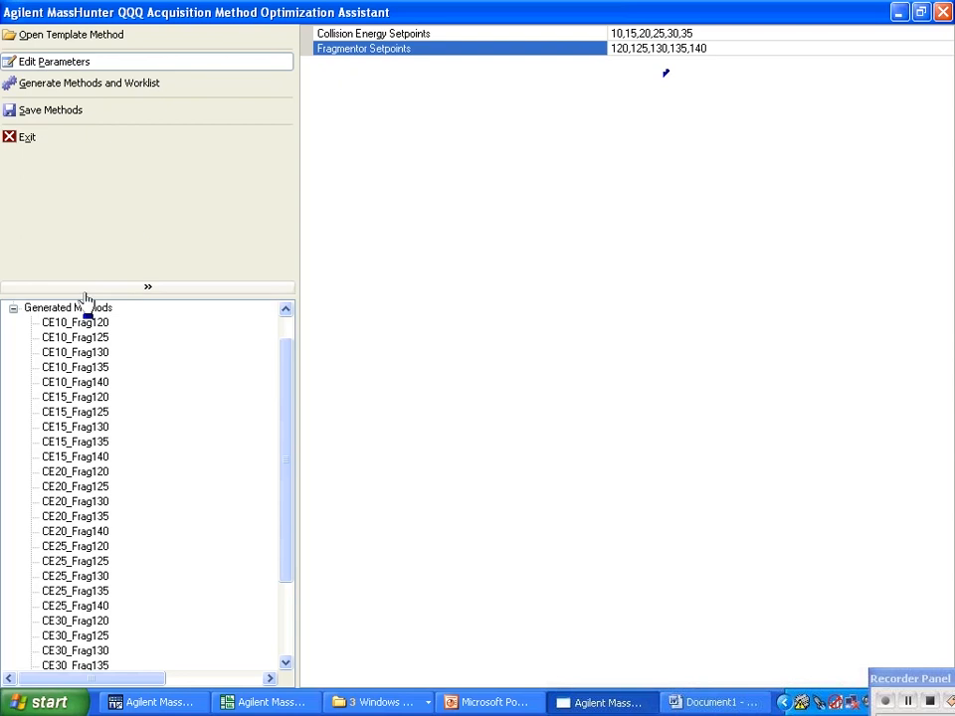
Review the fragmentor and collision energy settings in the generated methods CE10_Frag140 and CE25_Frag130.
left_click(78, 383)
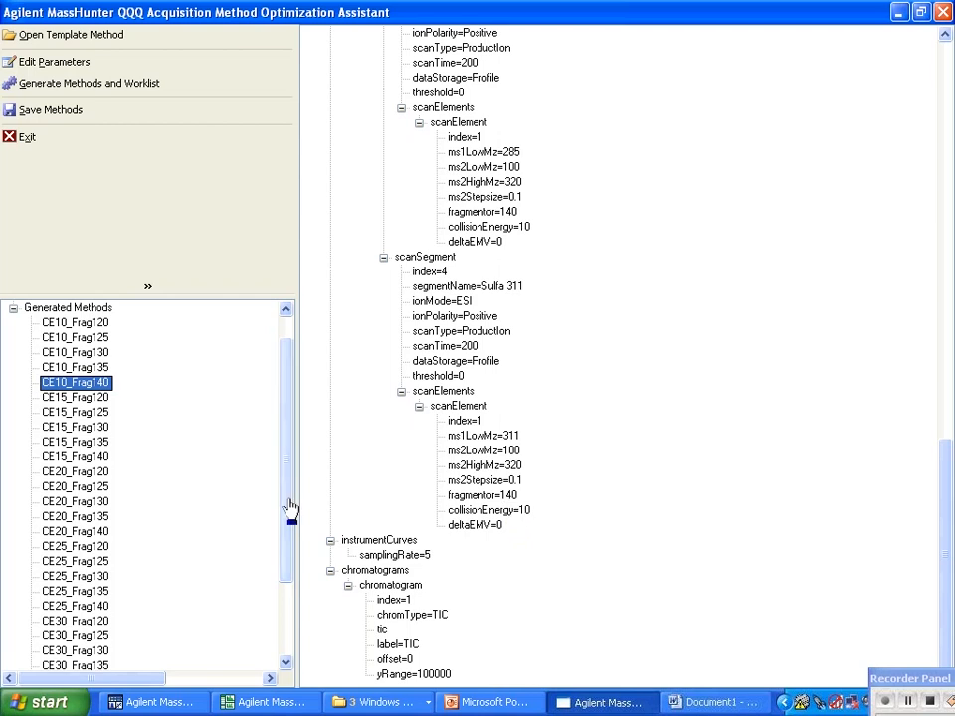
left_click(100, 576)
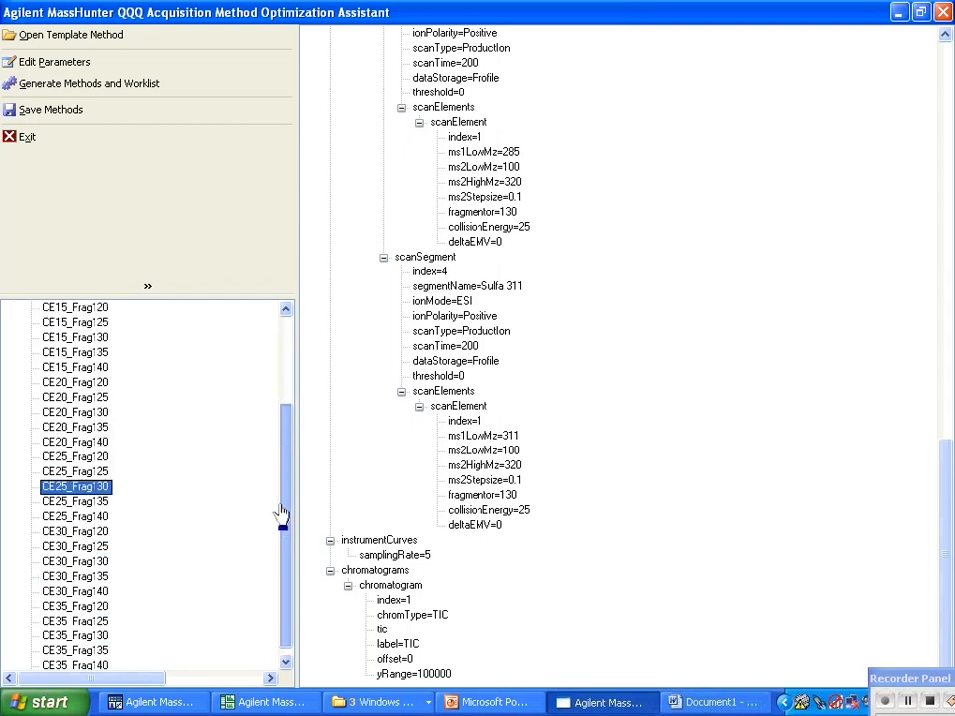
scroll(283, 437, "up", 3)
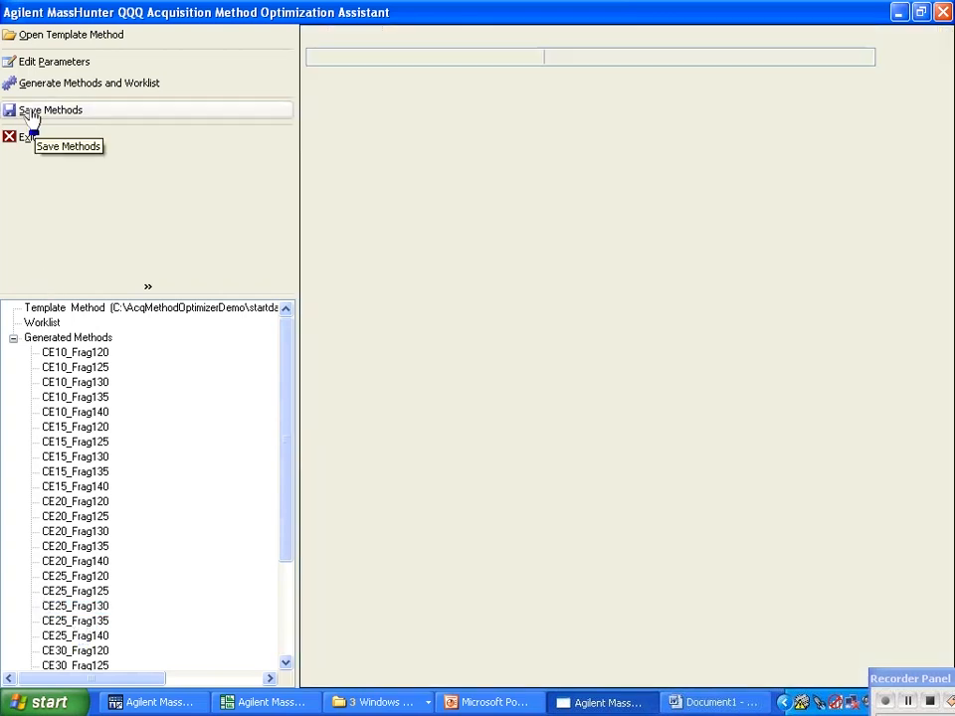
Save the generated methods into a new folder named OptiPImethod on the local disk C:.
left_click(33, 117)
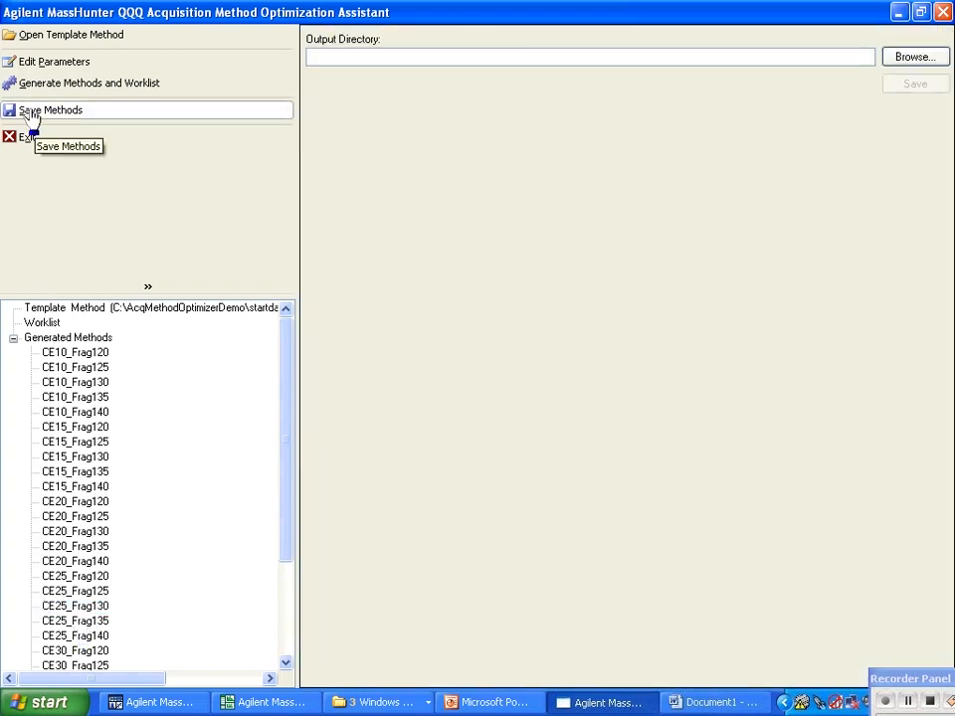
left_click(912, 62)
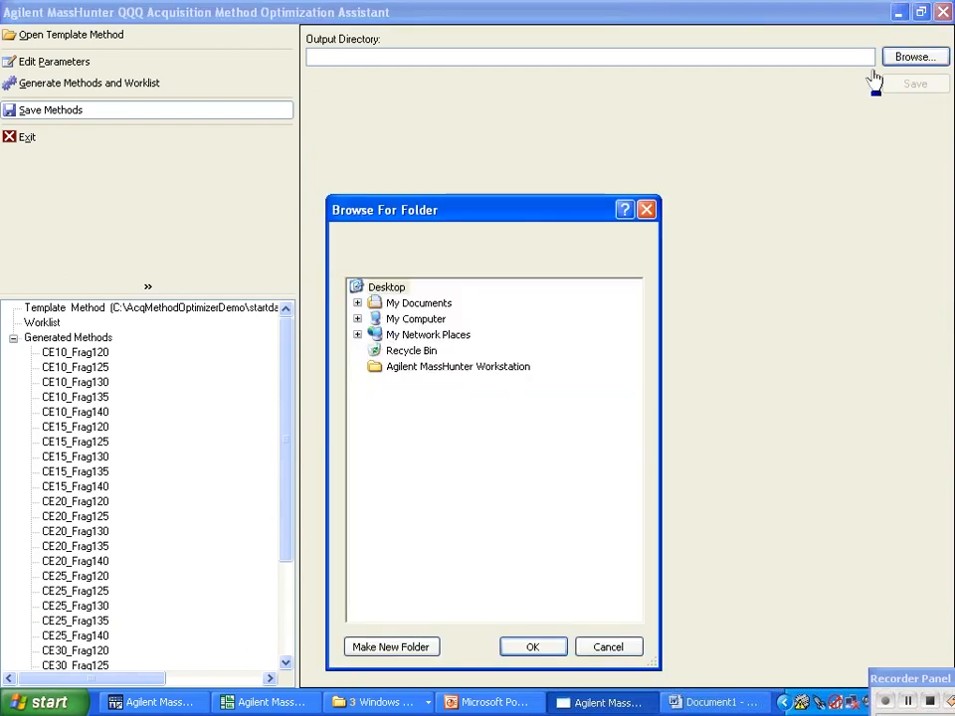
left_click(432, 321)
double_click(434, 321)
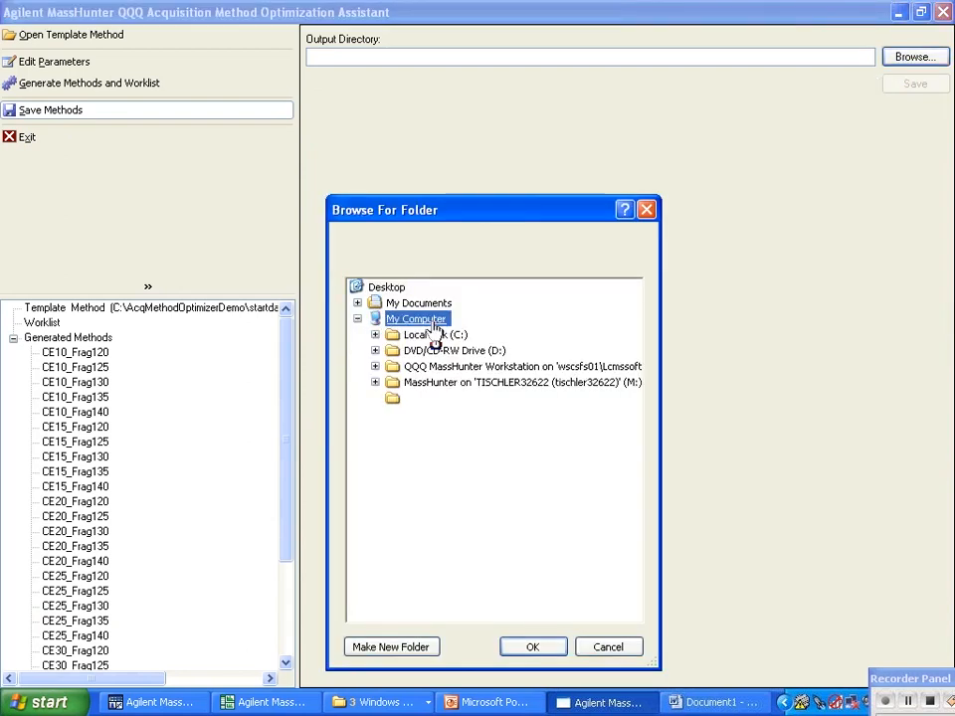
left_click(435, 335)
double_click(436, 335)
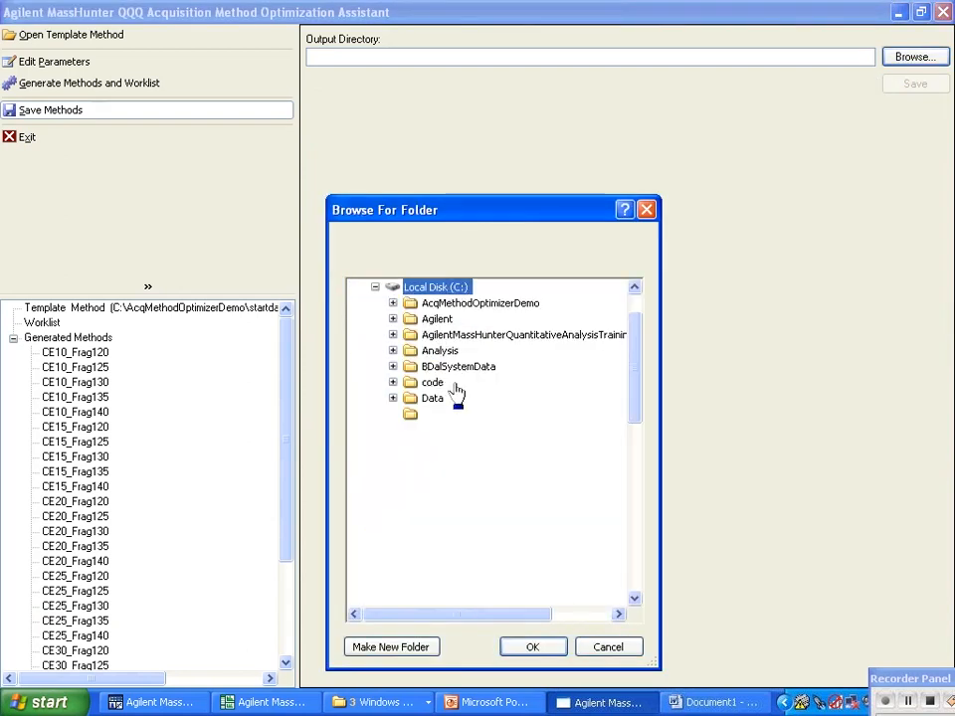
left_click(423, 647)
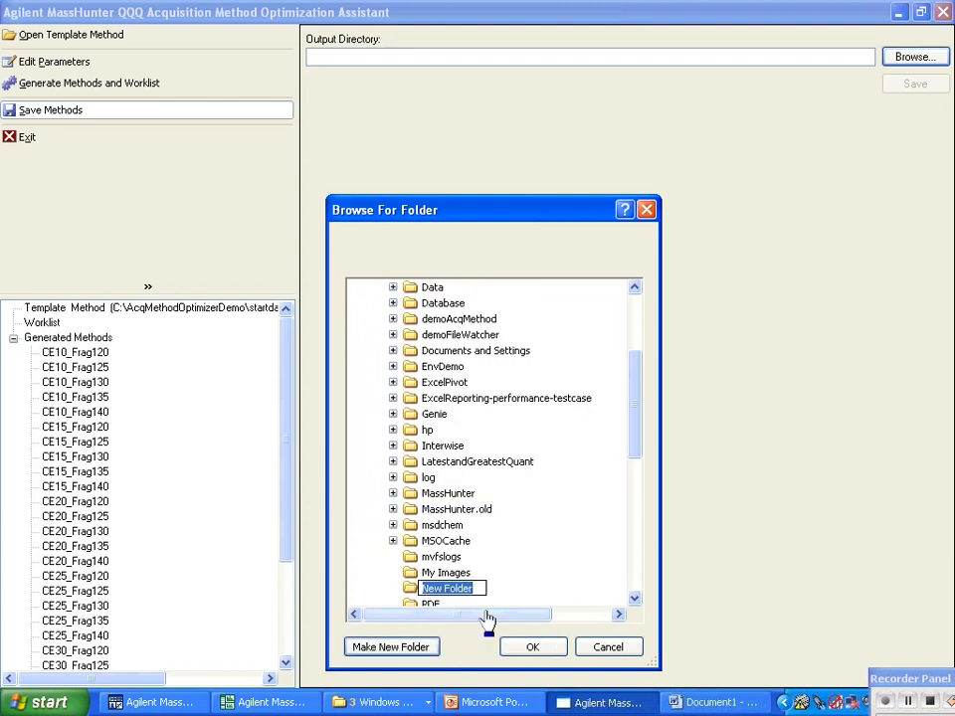
type("Opti")
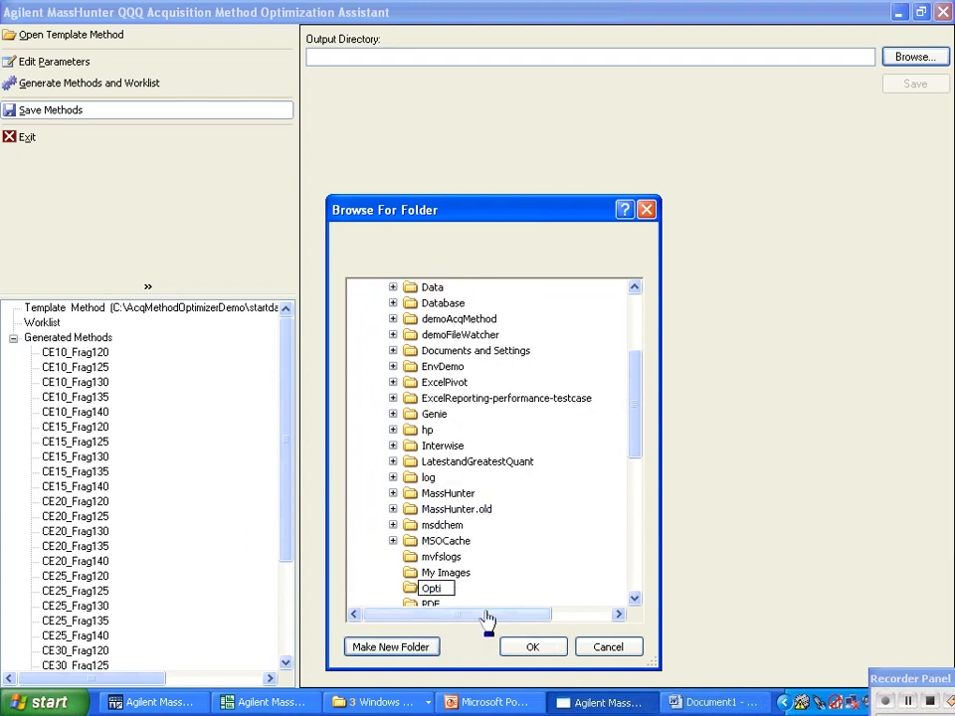
type("Plmethod")
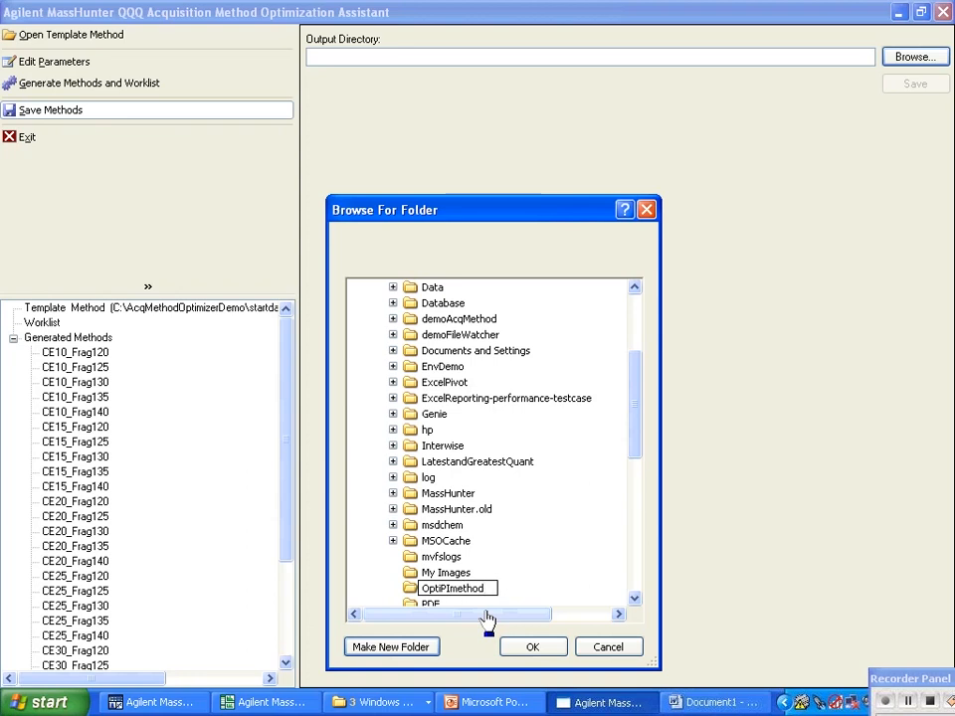
left_click(534, 648)
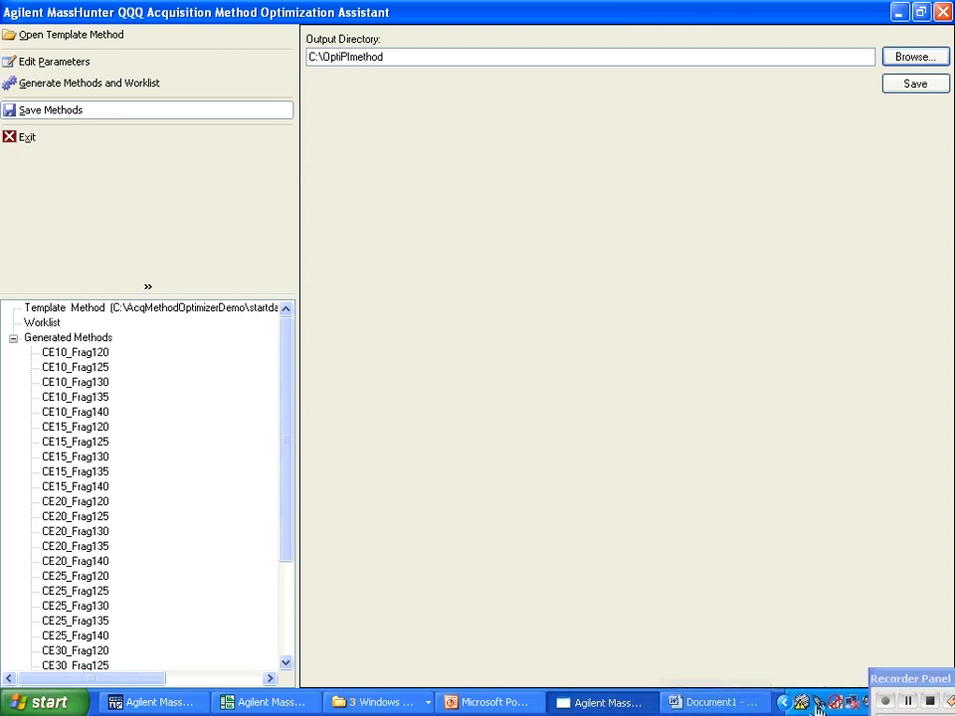
left_click(930, 702)
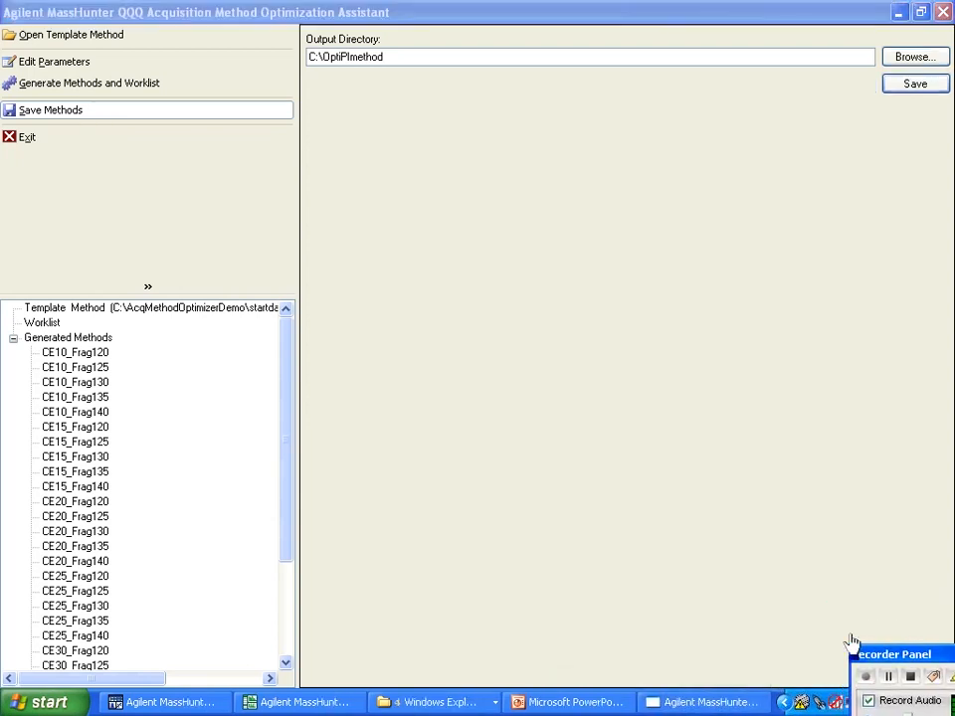
left_click(894, 88)
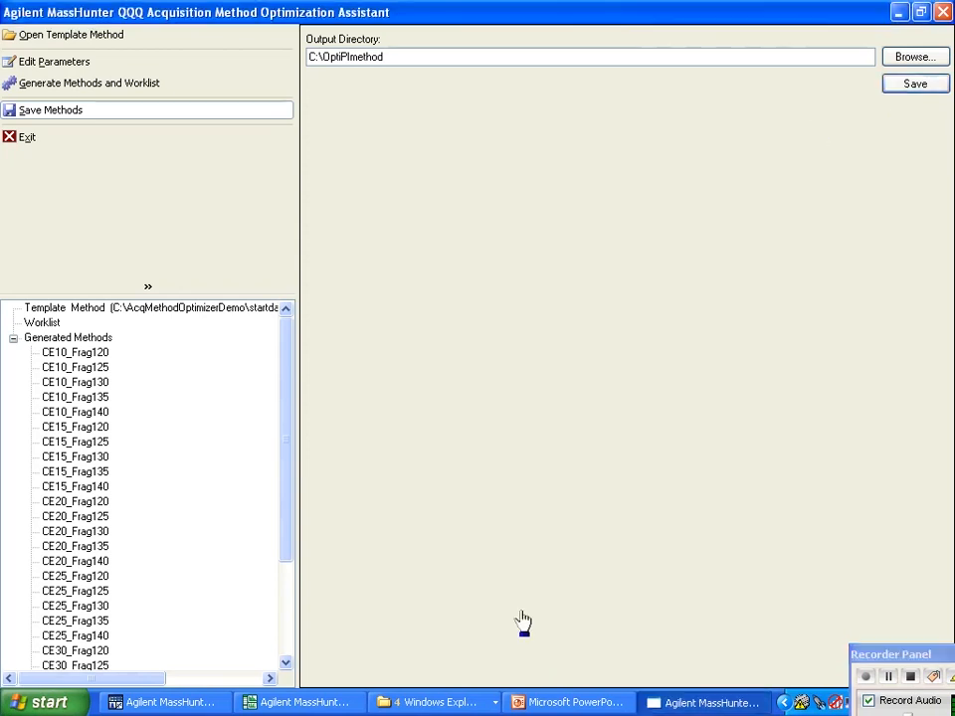
Open Worklist.csv from the C:\OptiPImethod folder in Excel and check the optimization workflow slide in PowerPoint.
left_click(438, 703)
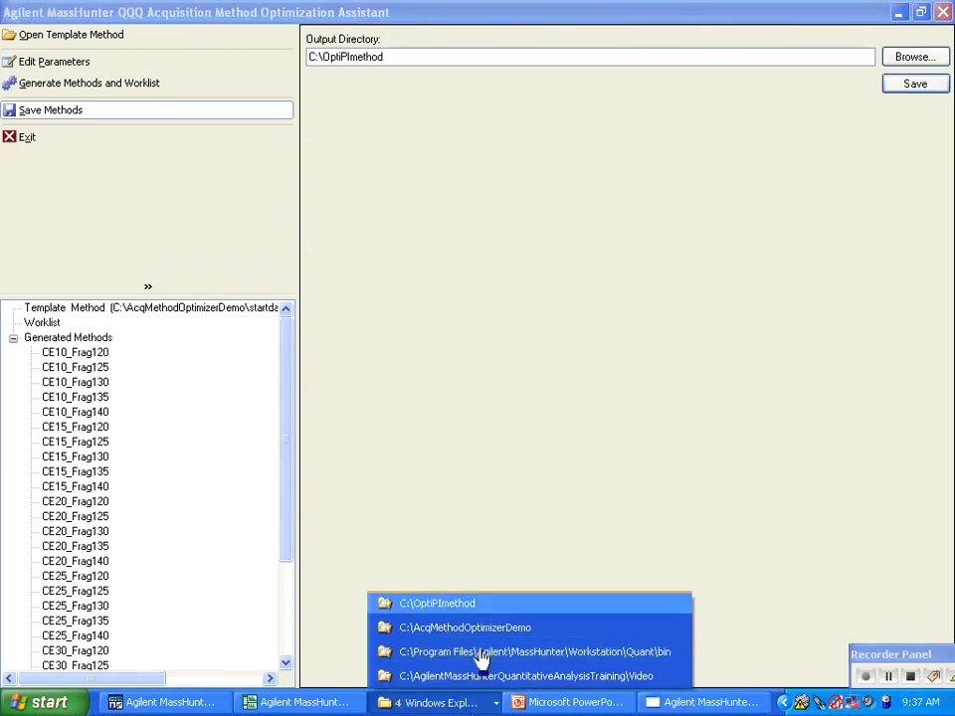
left_click(479, 614)
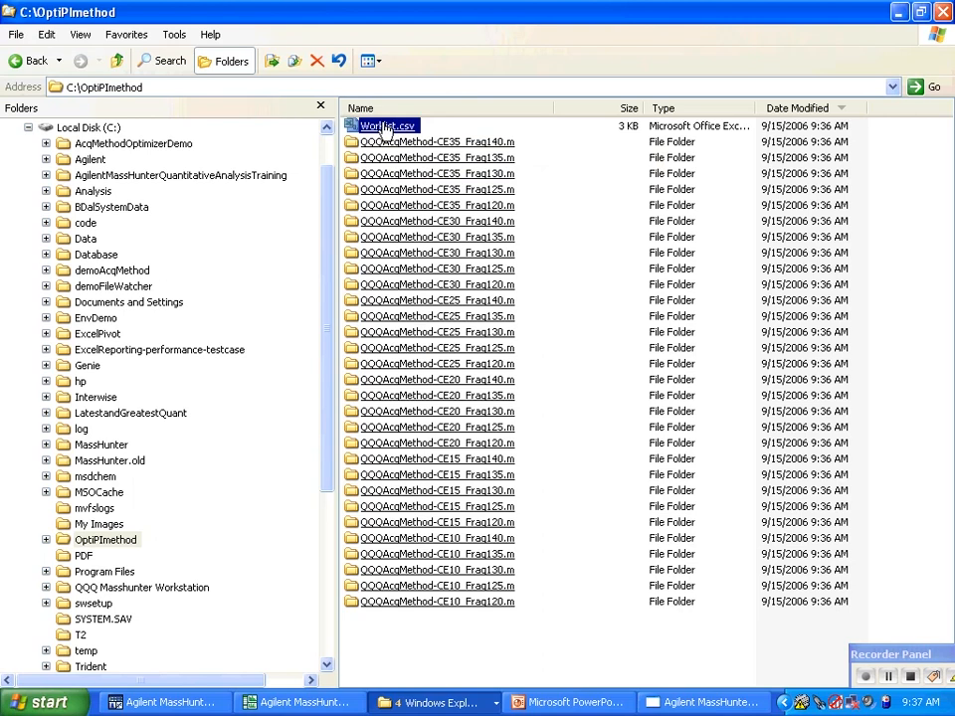
left_click(533, 705)
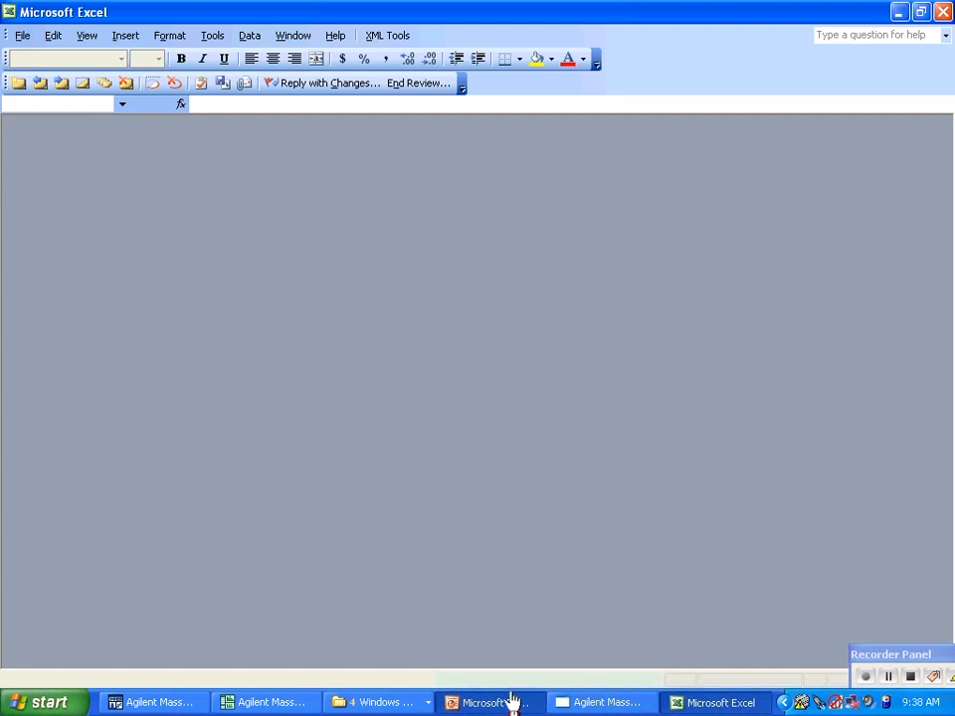
left_click(511, 703)
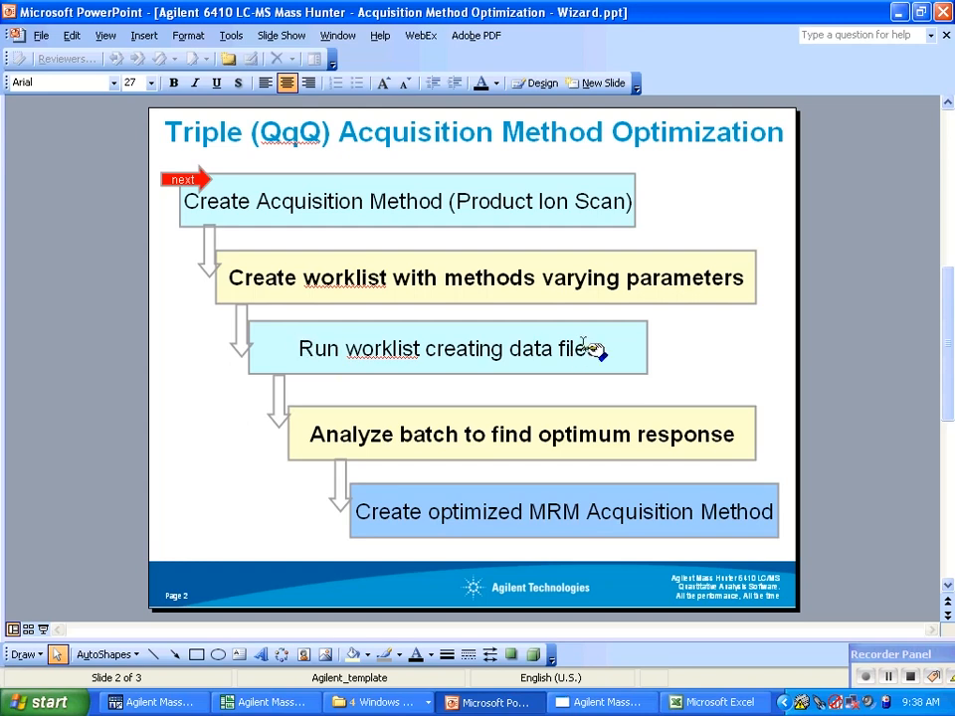
key("alt+Tab")
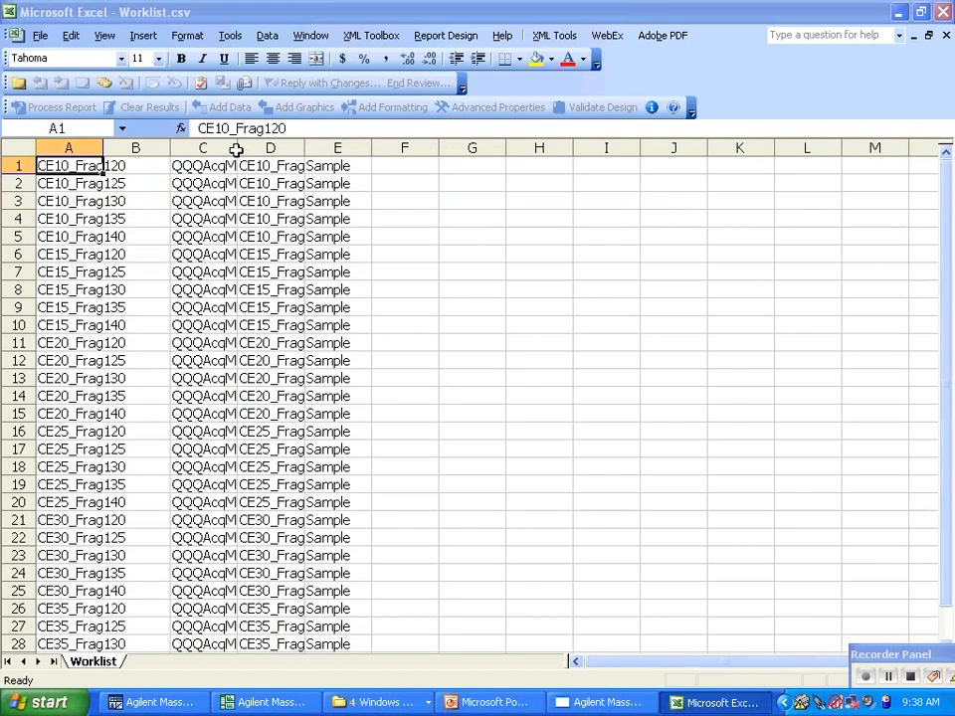
Widen columns C and D of the worklist to show the full method and data file names.
left_click_drag(236, 148, 324, 148)
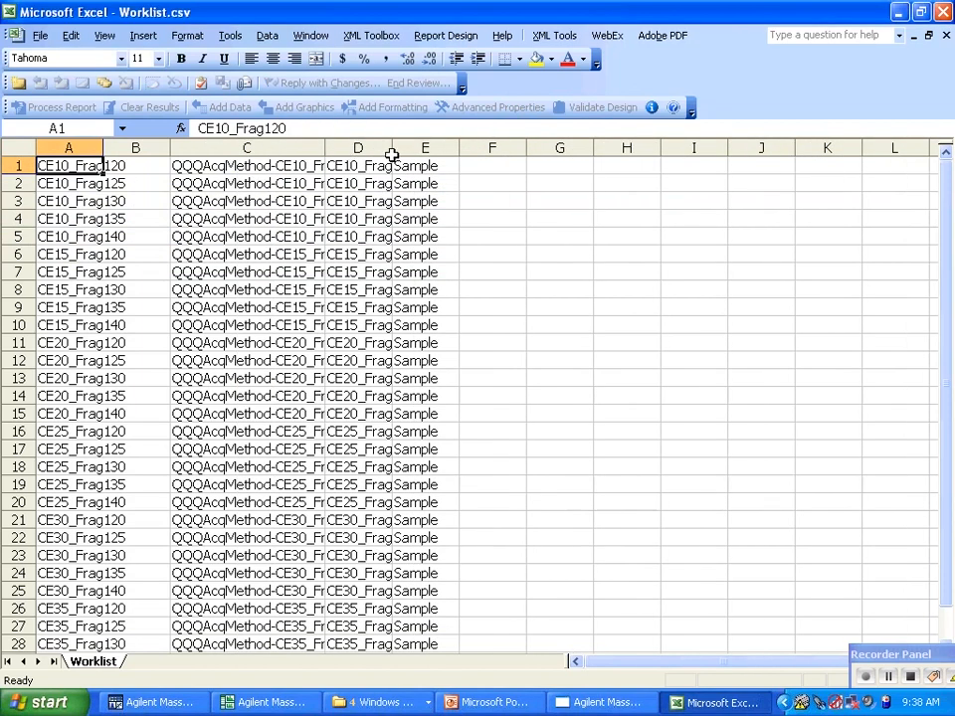
left_click_drag(392, 149, 511, 155)
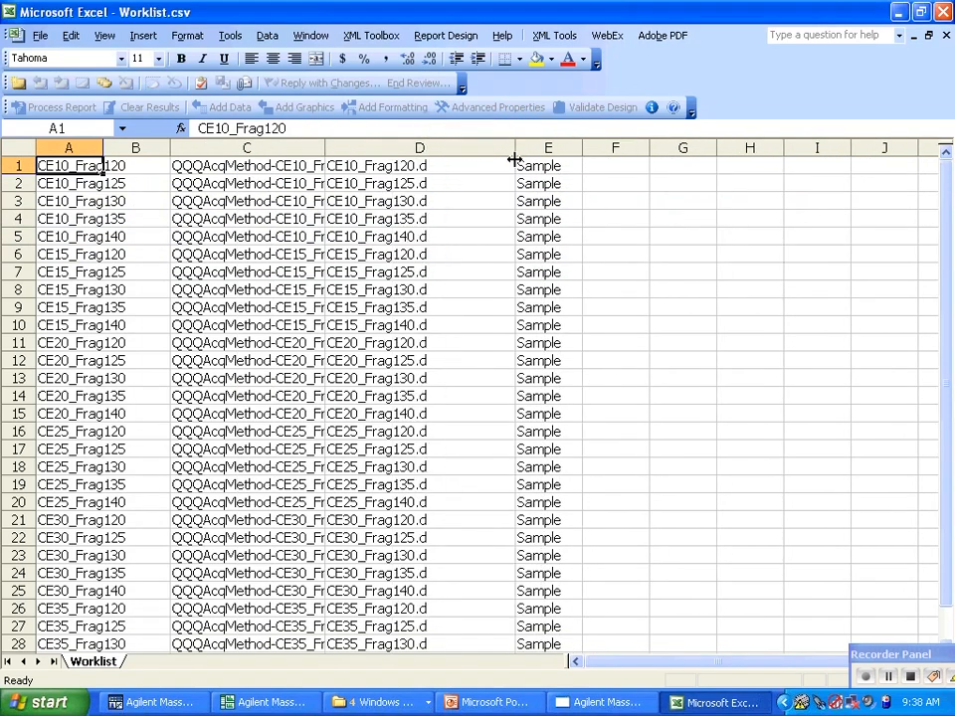
left_click_drag(325, 151, 403, 149)
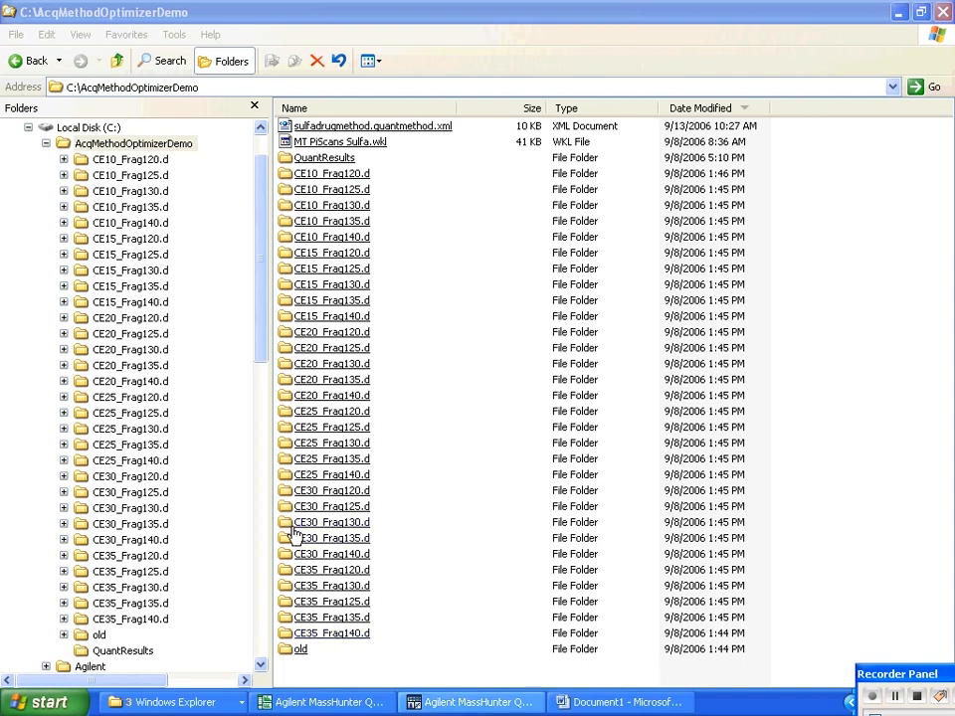
Switch to MassHunter Quantitative Analysis and open the method of the optimizer batch for editing.
left_click(453, 703)
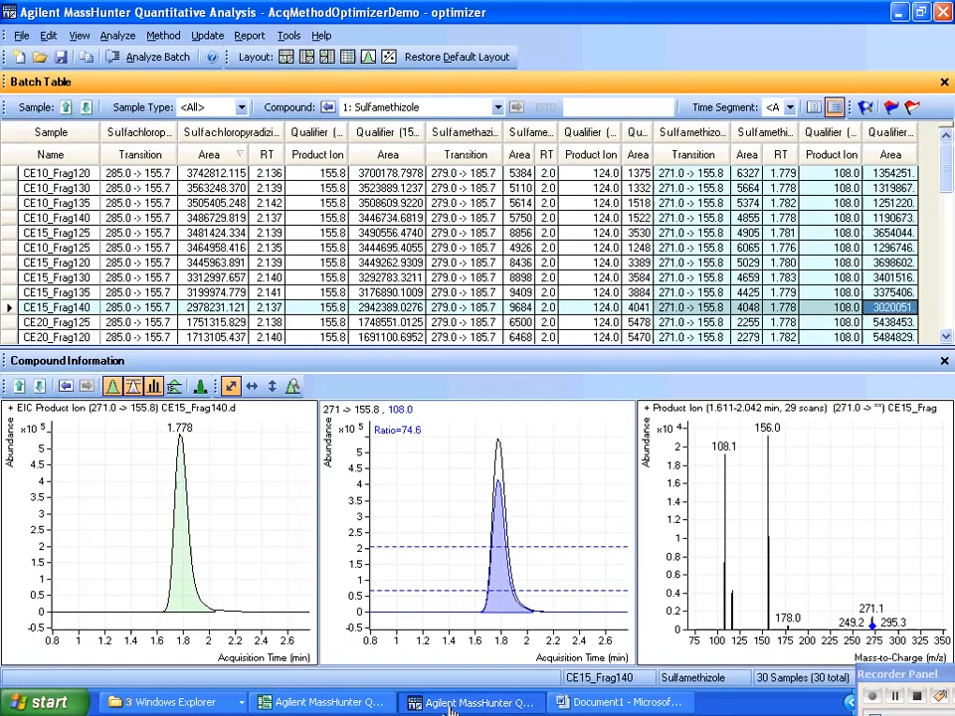
left_click(21, 35)
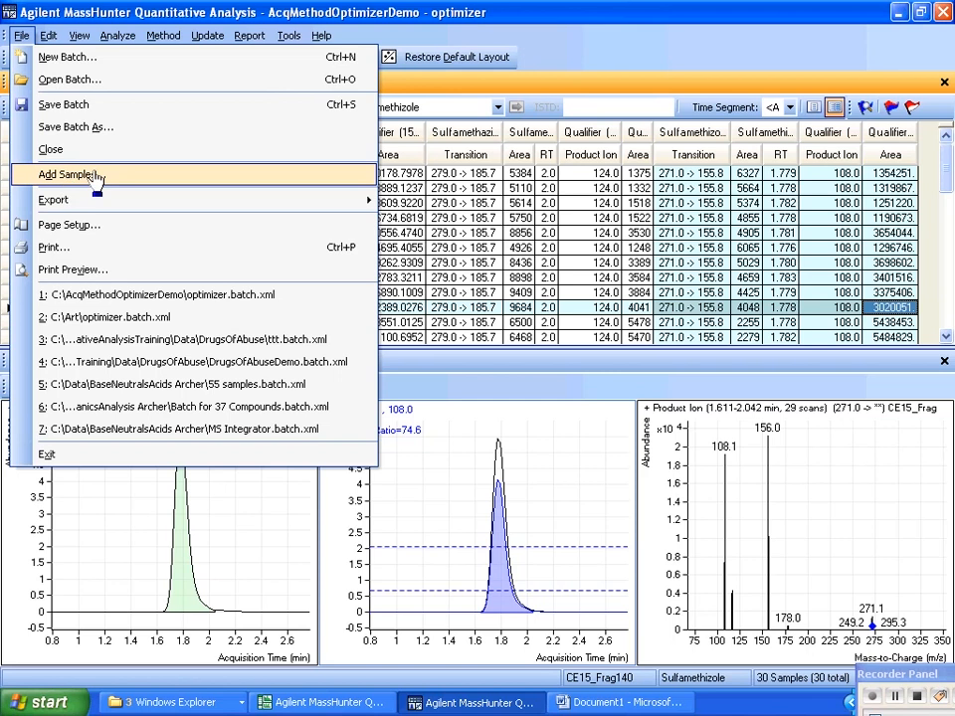
left_click(505, 16)
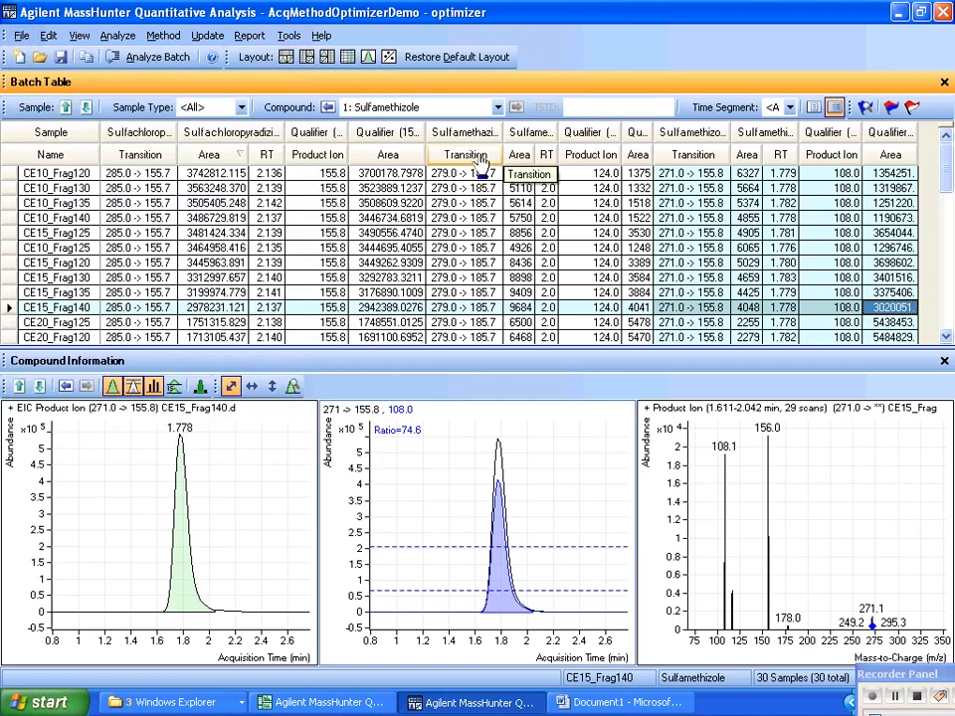
left_click_drag(480, 162, 475, 153)
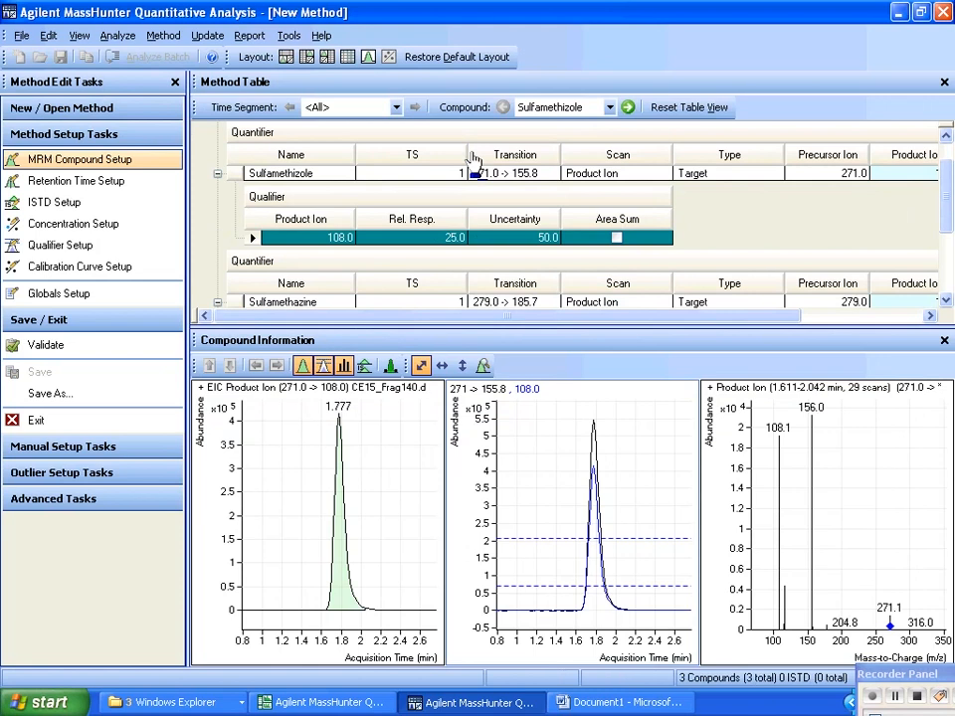
Review the MRM compound setup and chromatograms of Sulfamethizole, Sulfamethazine and Sulfachloropyradizine.
left_click(128, 167)
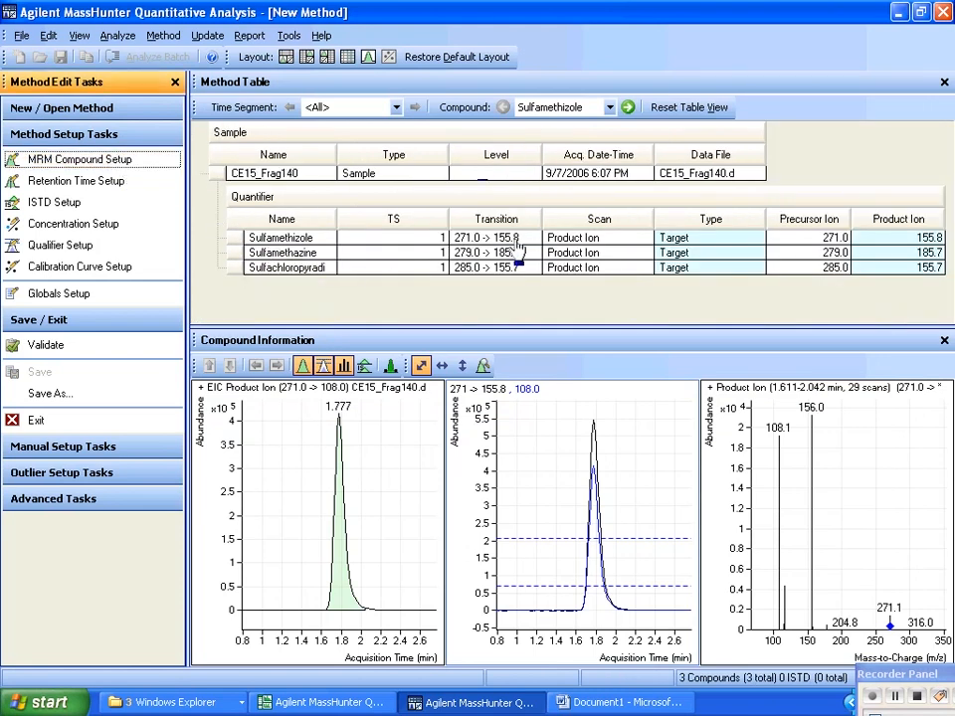
left_click(279, 241)
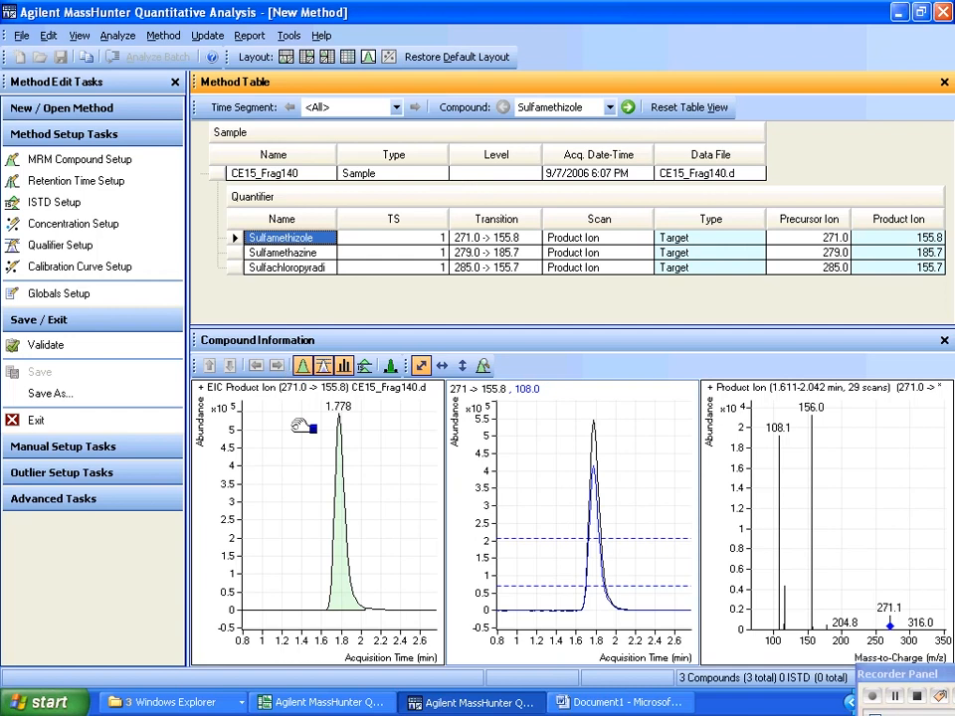
key("Down")
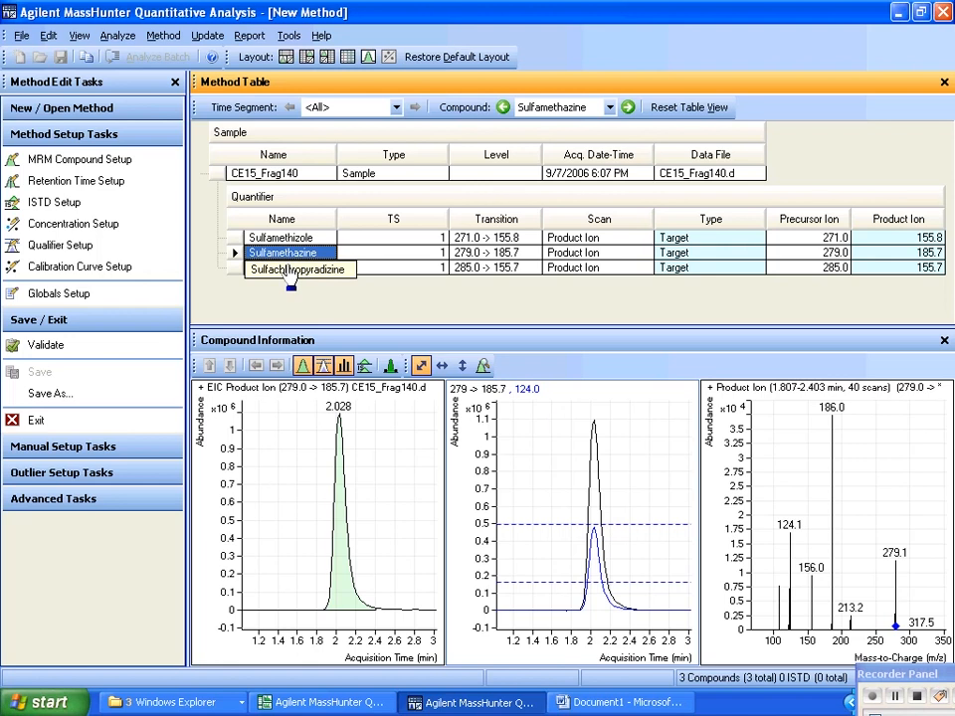
left_click(239, 269)
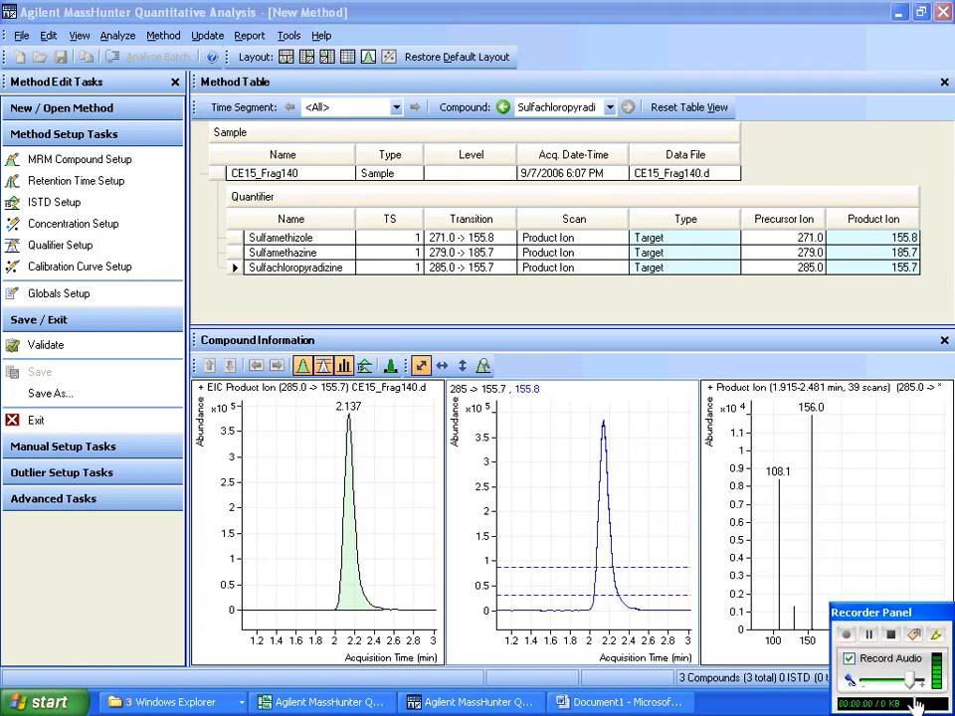
Examine the product ion spectra of CE35_Frag140.d for all four precursors in MassHunter Qualitative Analysis.
left_click_drag(868, 609, 884, 661)
left_click(518, 703)
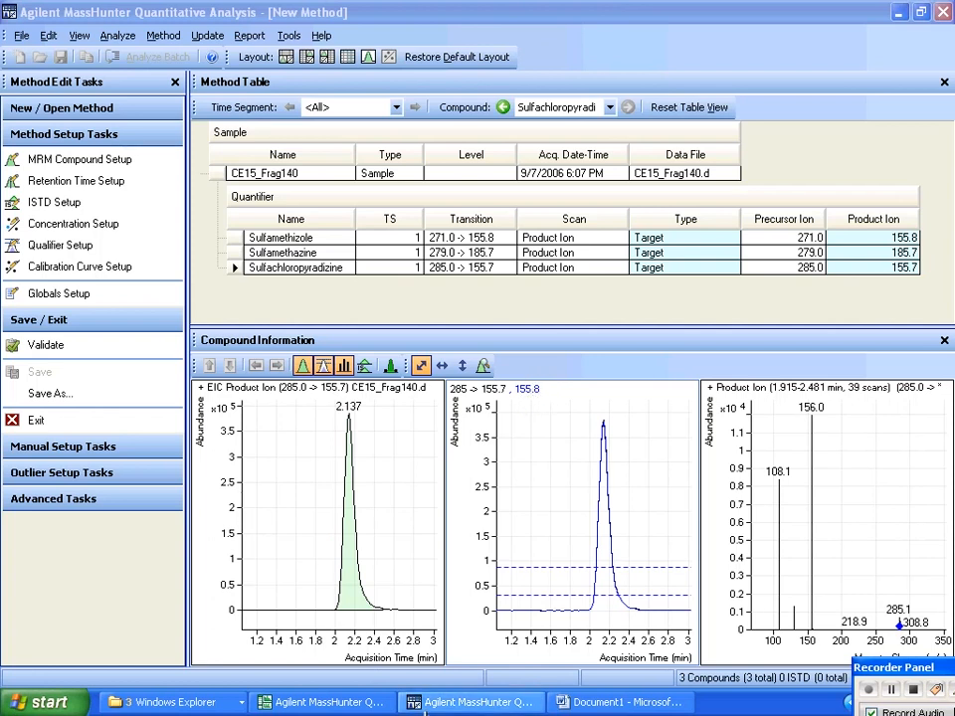
left_click(378, 705)
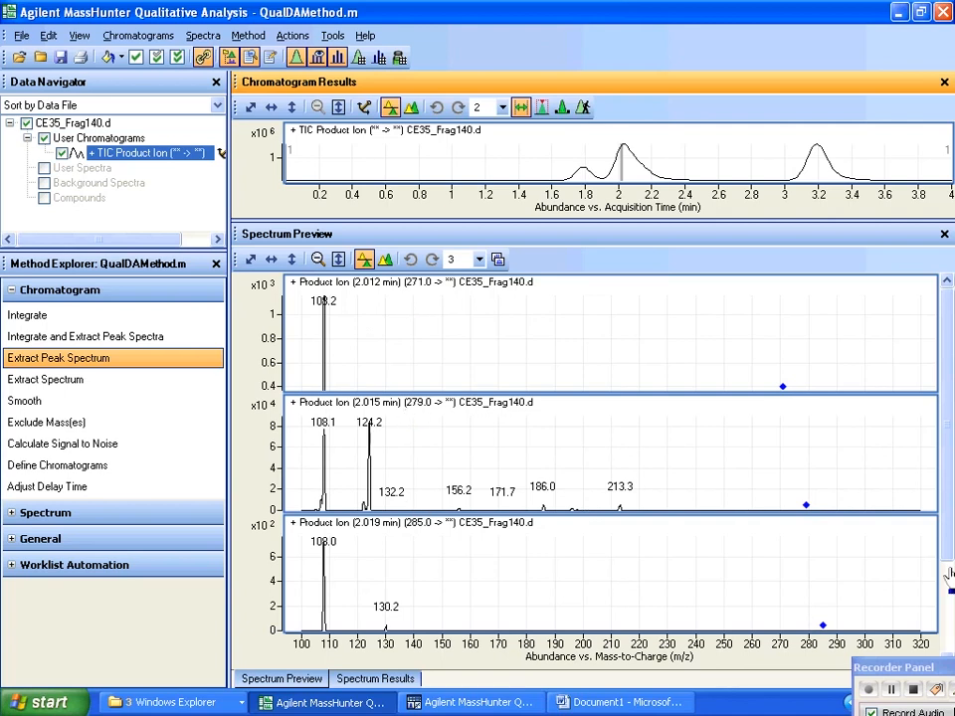
scroll(932, 624, "down", 1)
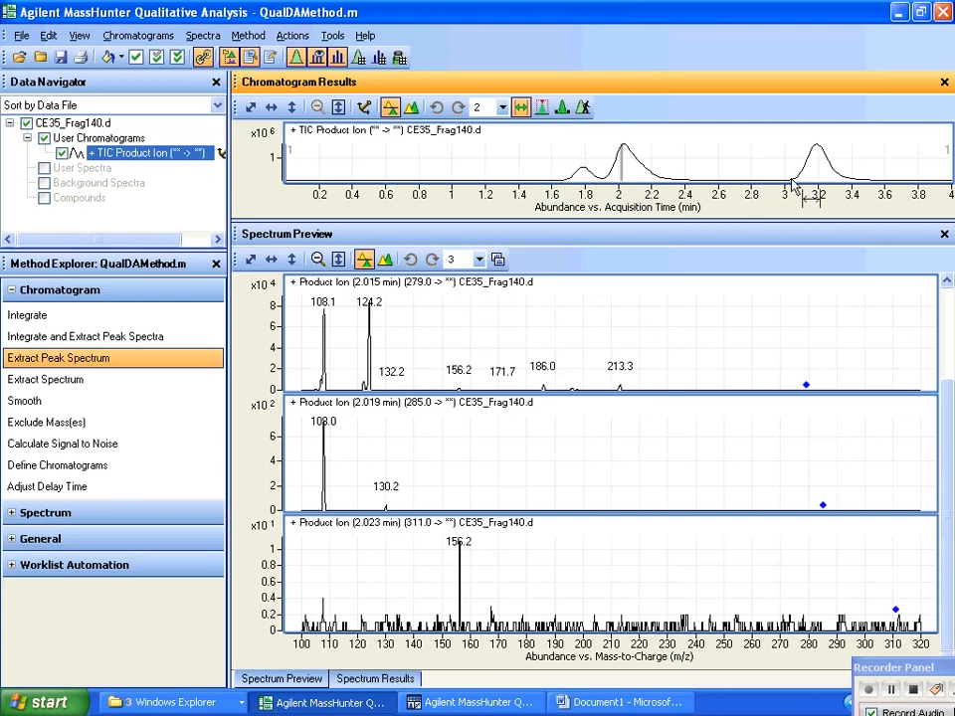
scroll(950, 432, "up", 1)
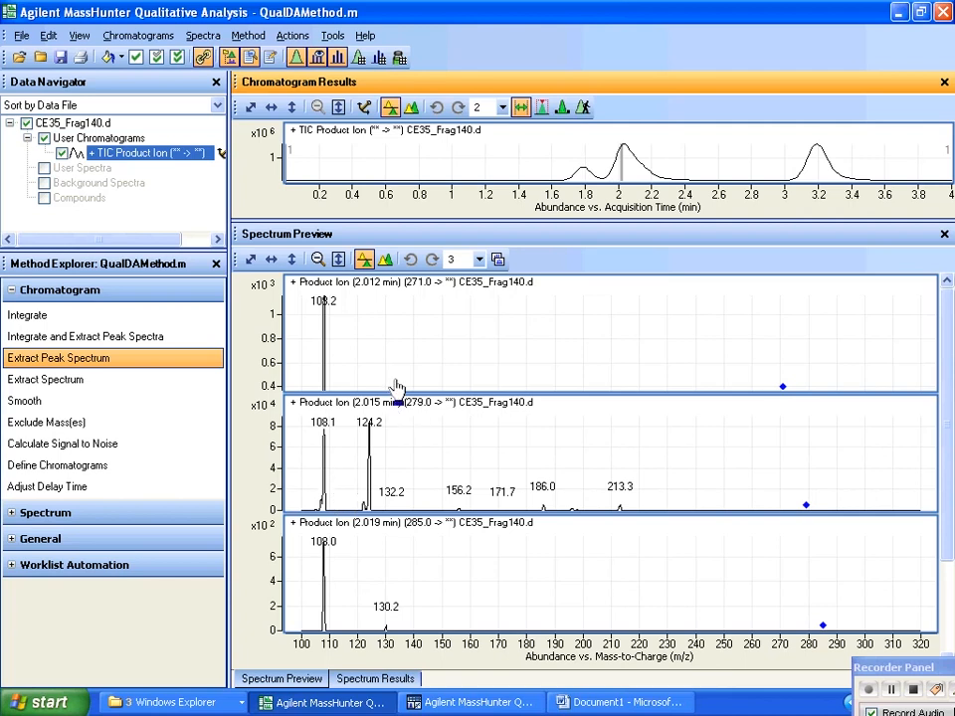
left_click(916, 693)
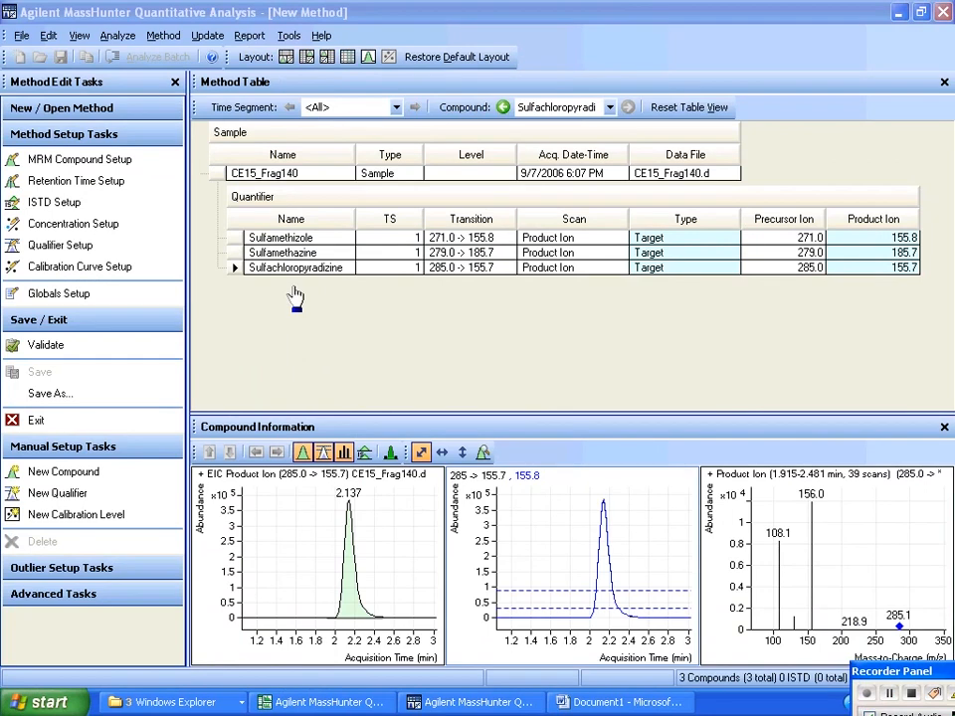
Switch to MassHunter Quantitative Analysis and add a new compound named Sulfadiamethoxine in time segment 1.
left_click(60, 474)
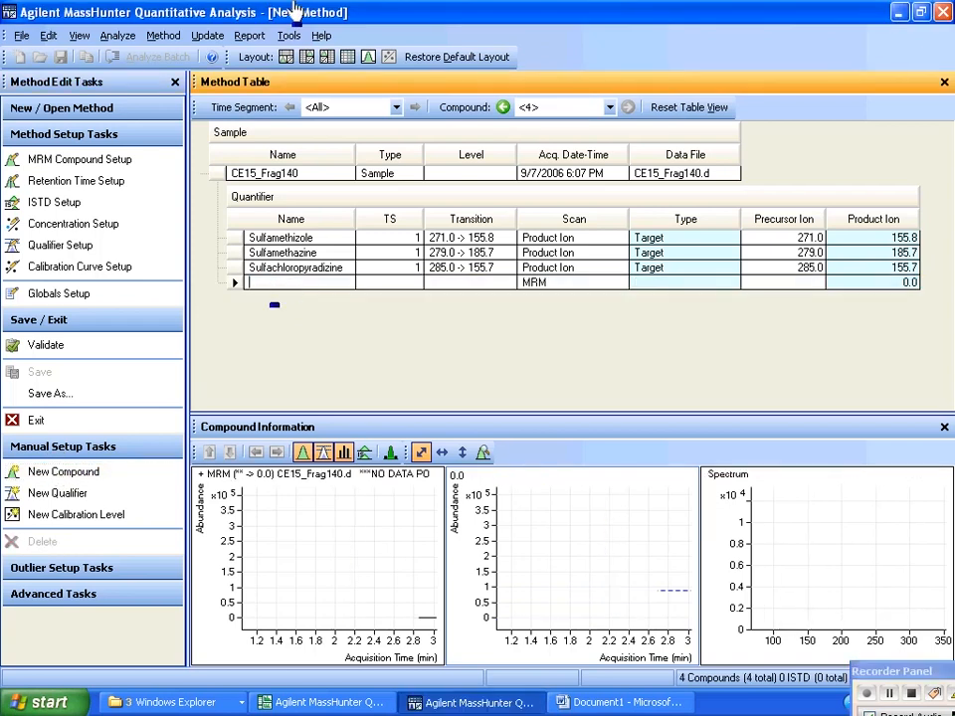
type("S")
type("fu")
key("BackSpace")
key("BackSpace")
type("ulfadiamethoxine")
left_click(392, 286)
type("1")
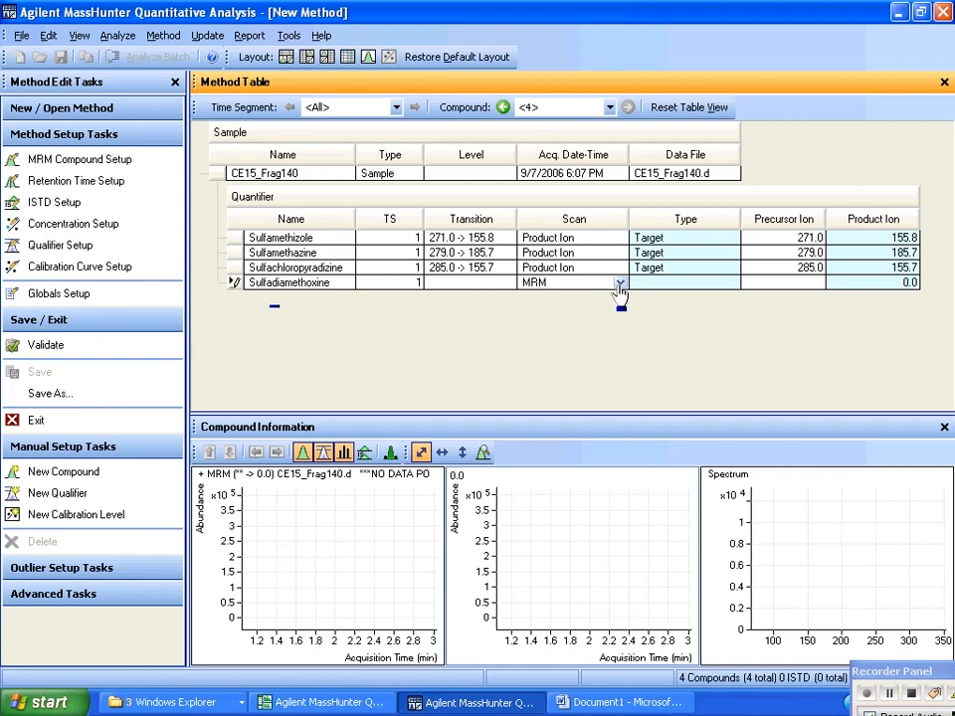
Set the scan of Sulfadiamethoxine to Product Ion and its type to Target.
left_click(620, 285)
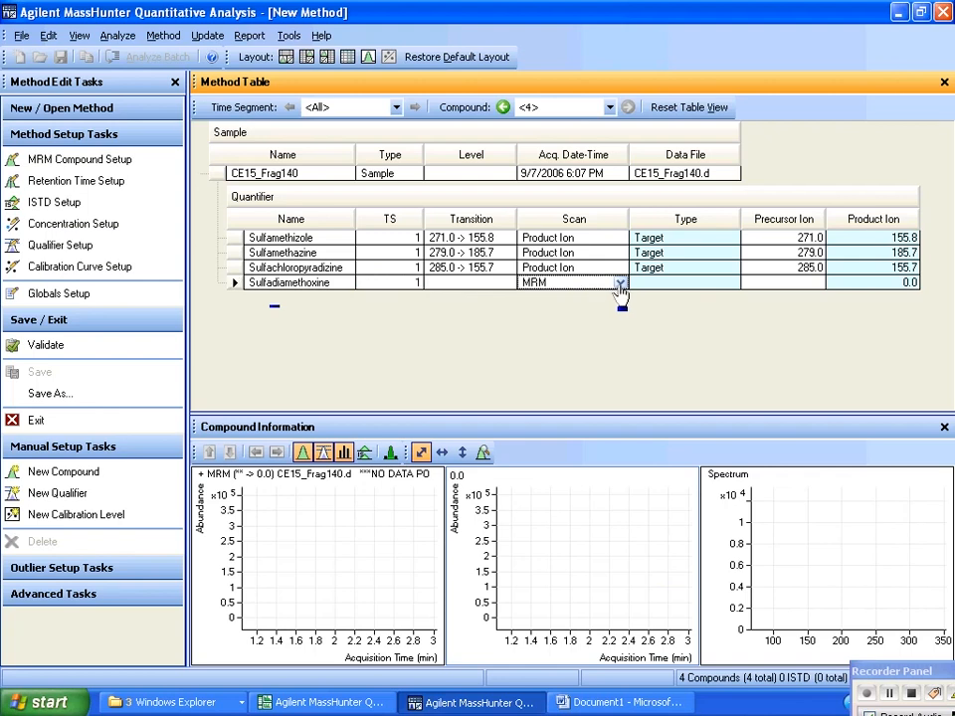
left_click(619, 284)
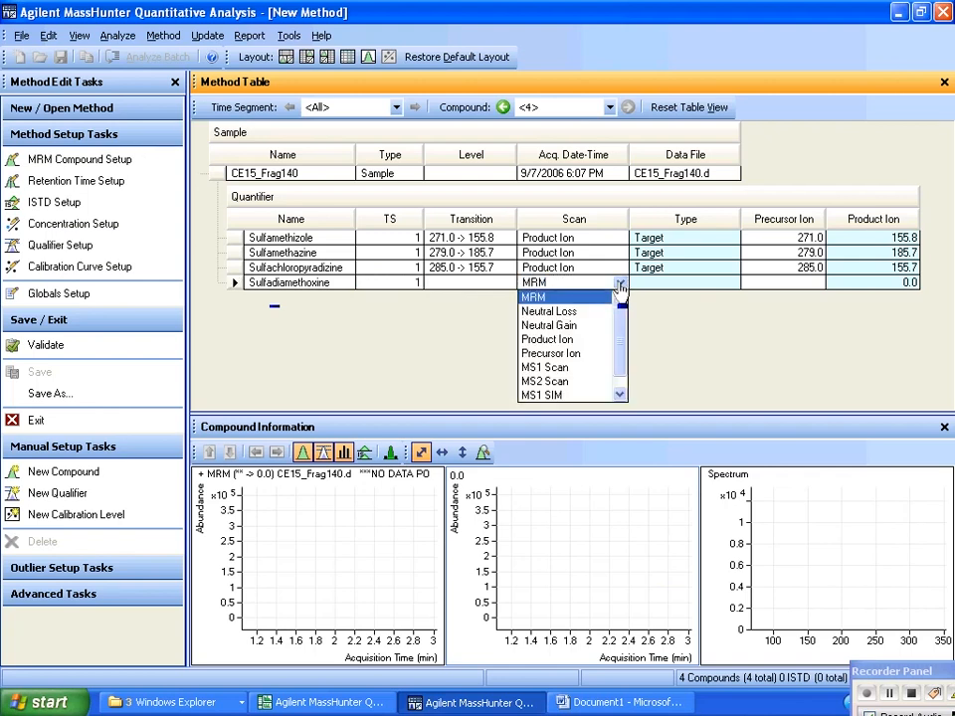
left_click(581, 341)
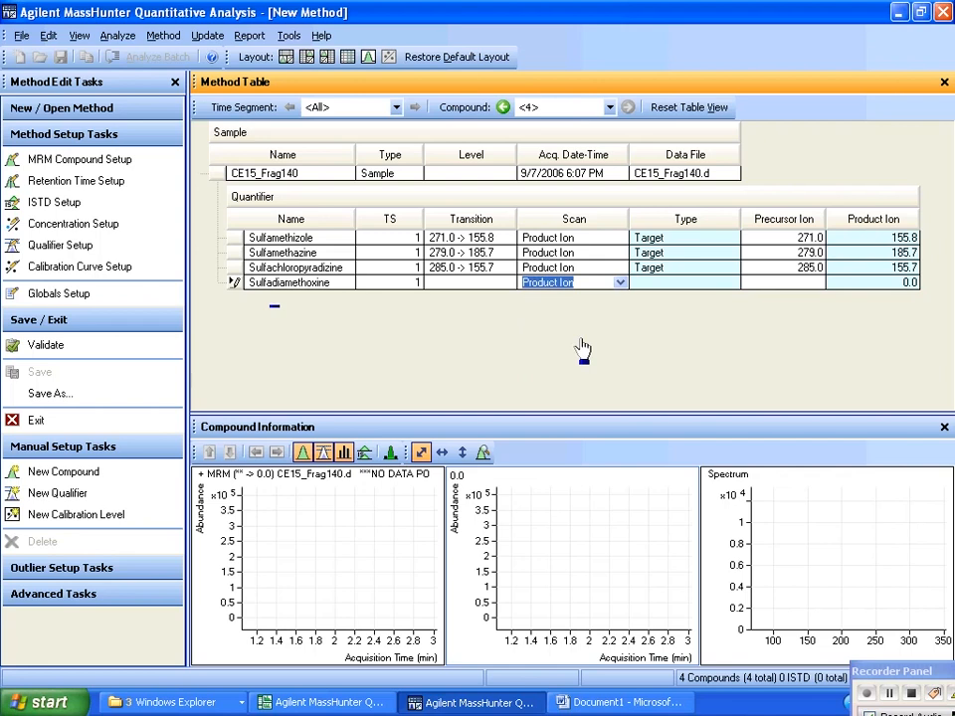
left_click(732, 282)
left_click(717, 298)
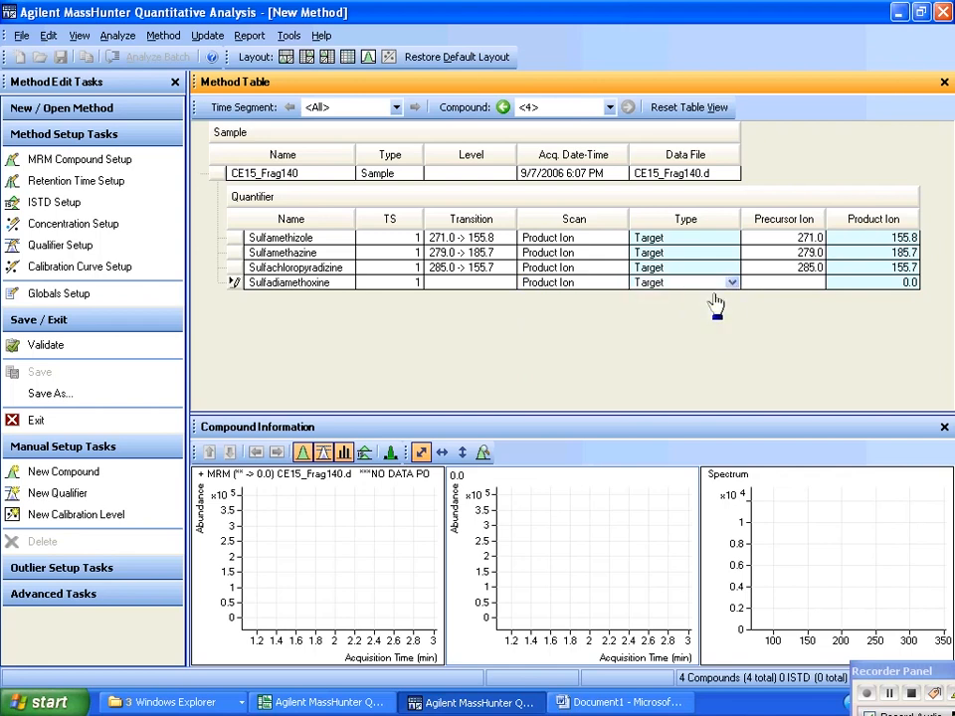
Enter precursor ion 311 and product ion 155.8 for Sulfadiamethoxine and display its chromatogram.
left_click(780, 285)
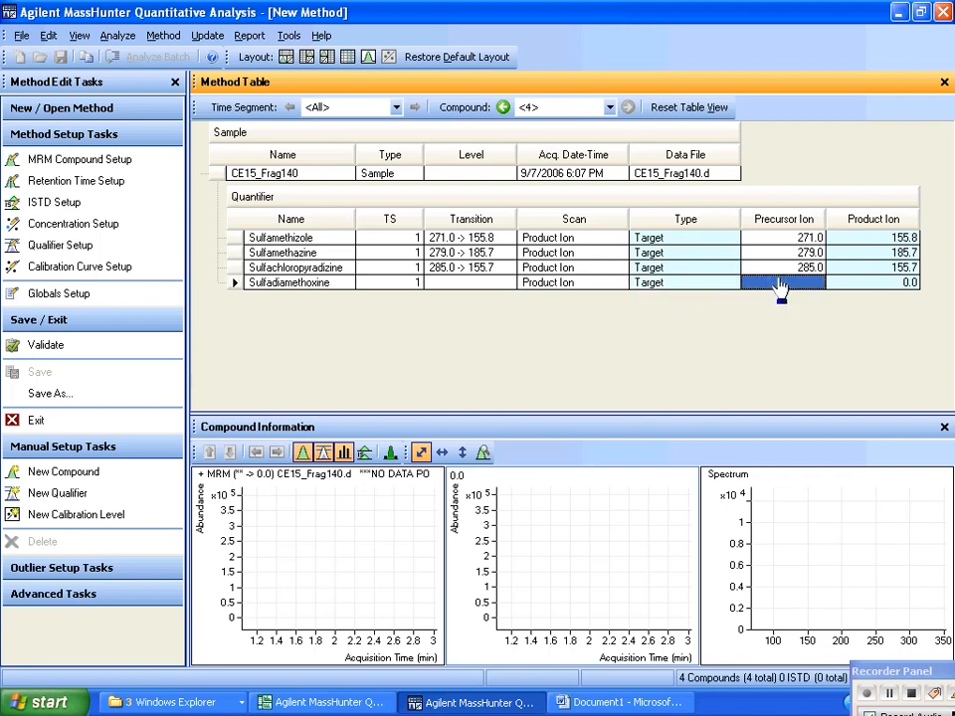
type("311")
left_click(861, 283)
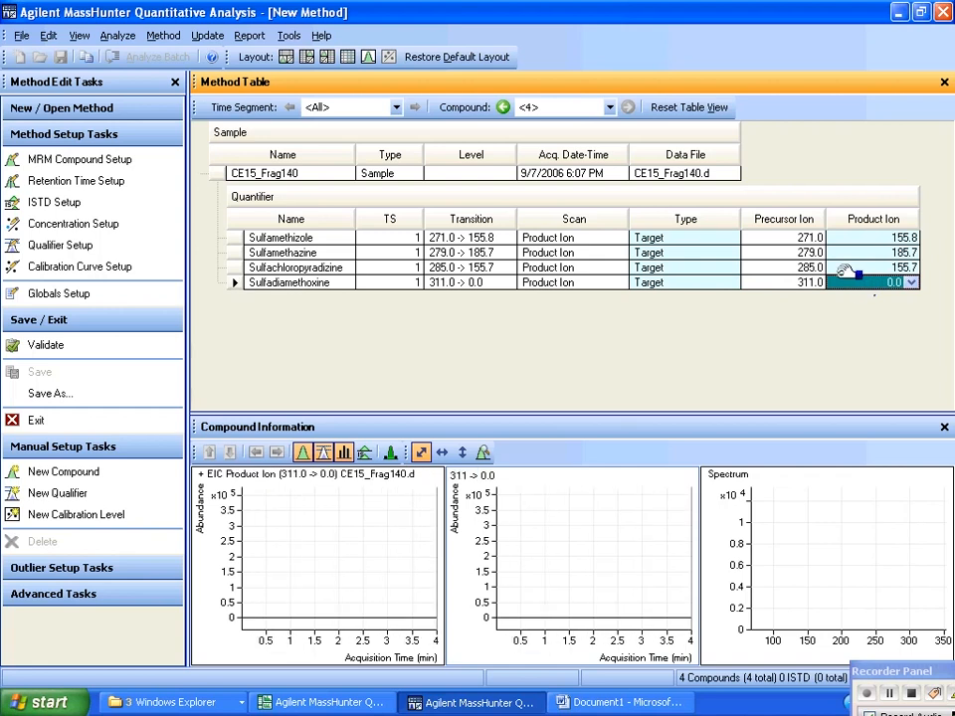
type("155")
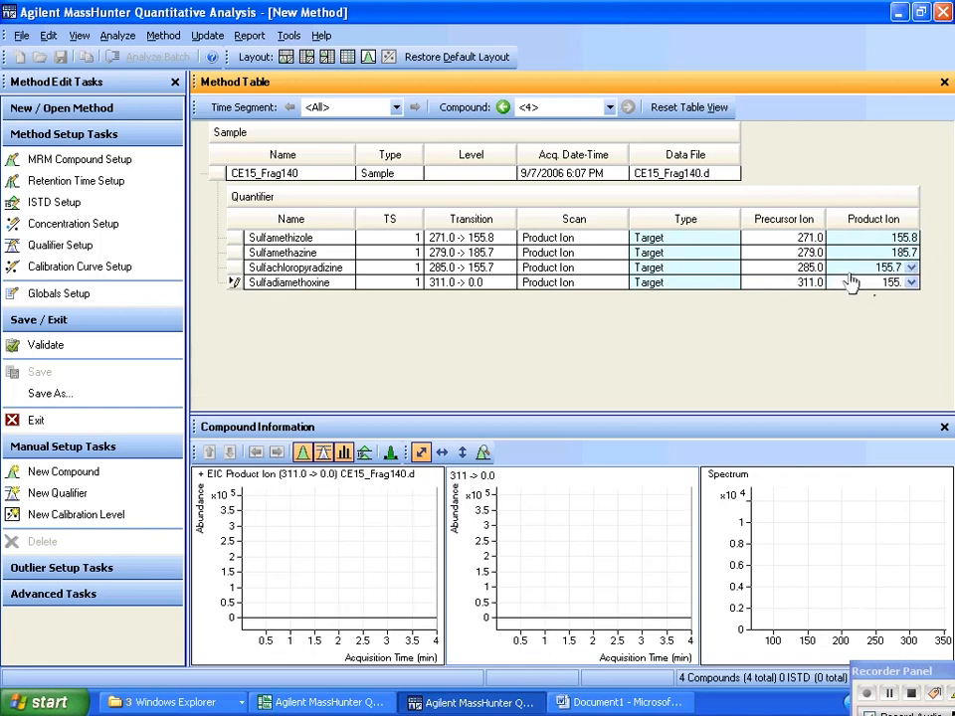
type(".8")
left_click(684, 269)
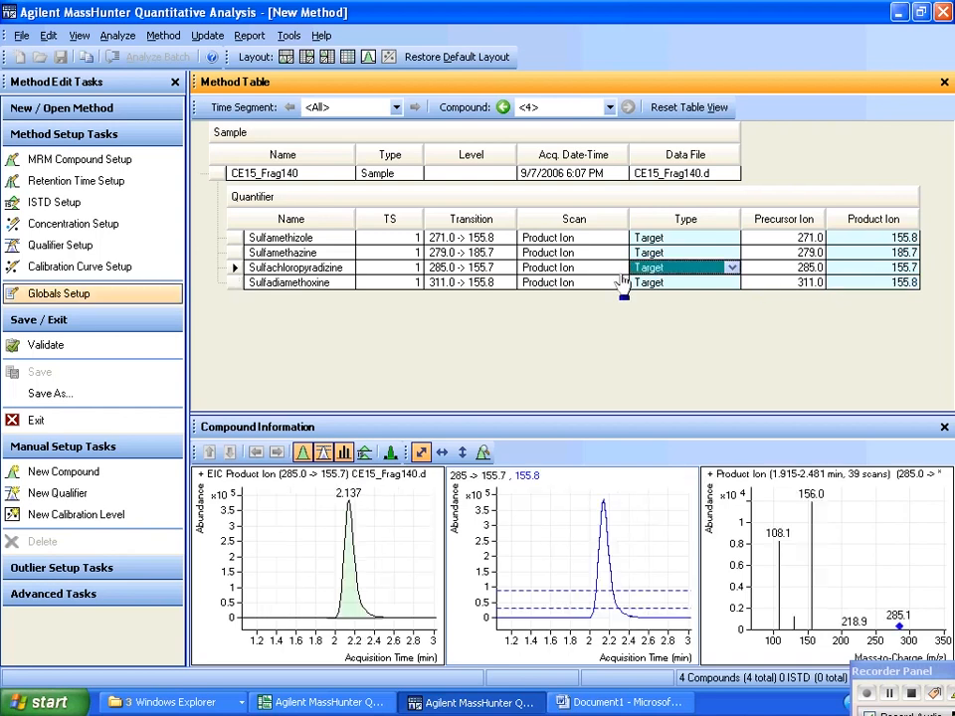
left_click(264, 283)
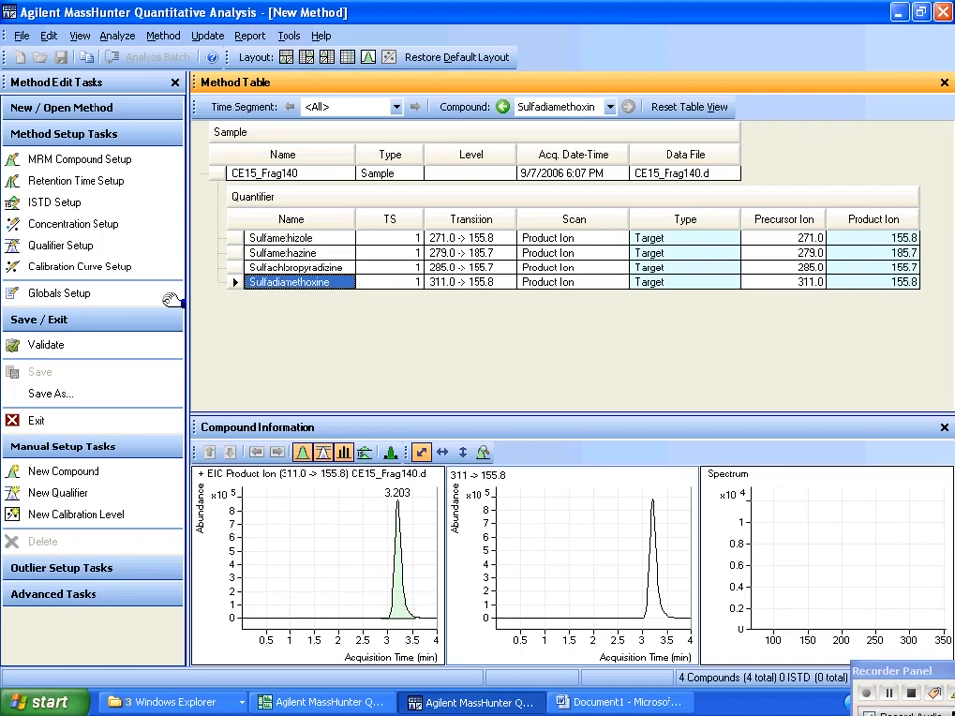
Set the retention time of Sulfadiamethoxine to 3.2 in the retention time setup.
left_click(82, 185)
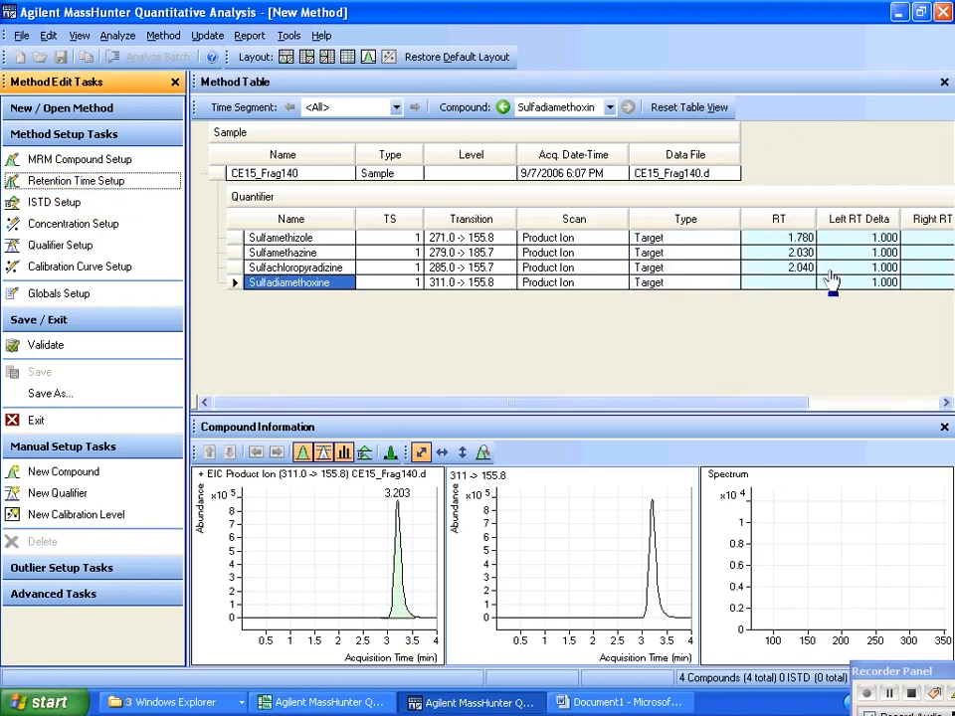
left_click(797, 282)
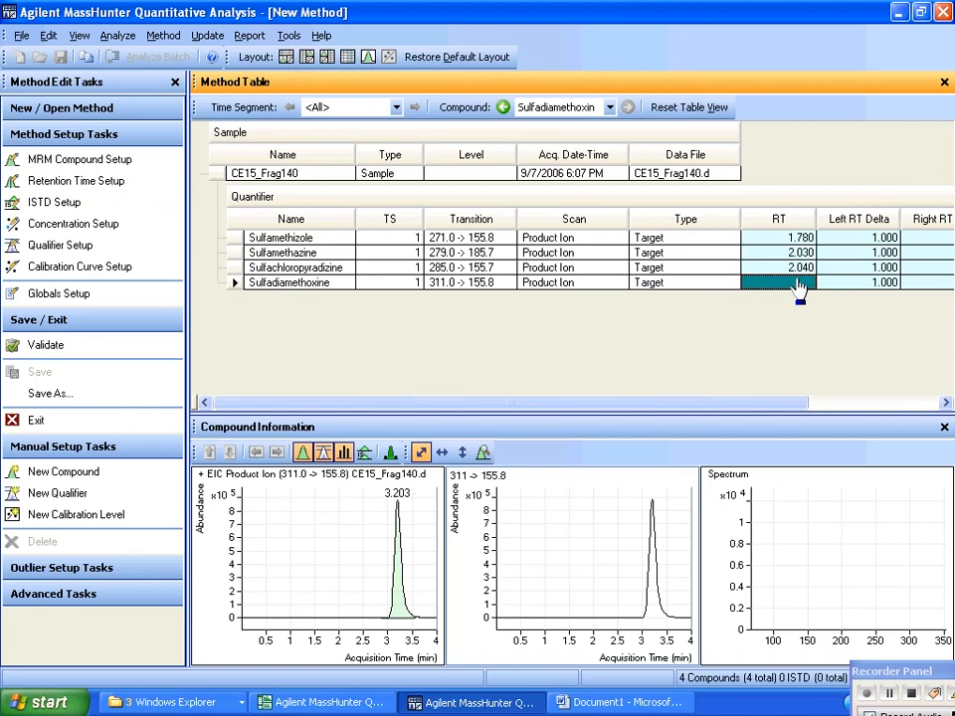
type("3.2")
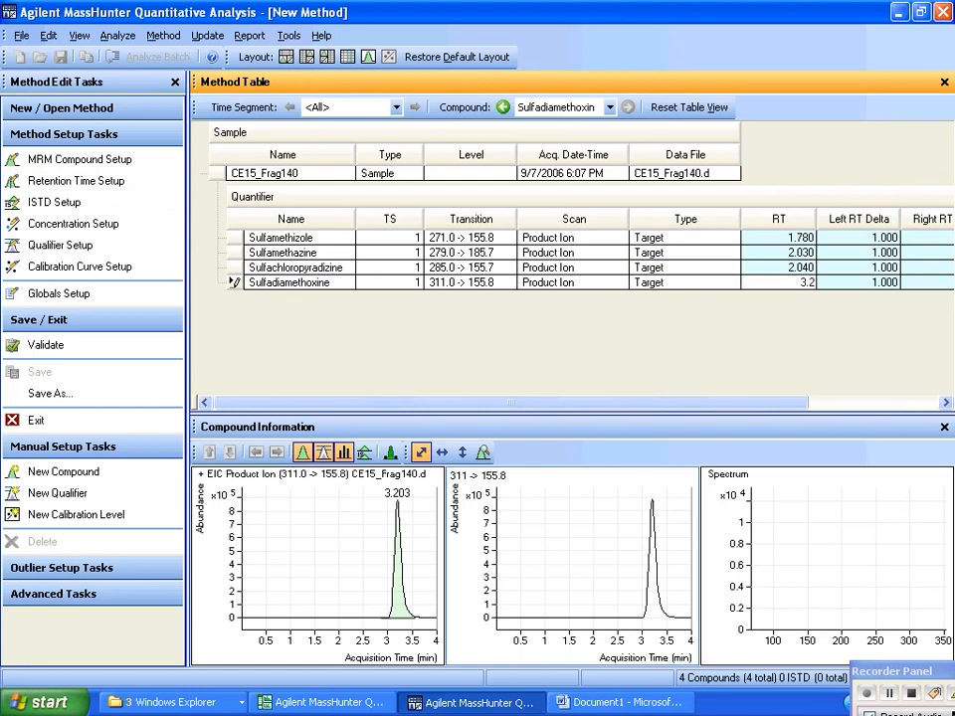
left_click(782, 269)
left_click(780, 282)
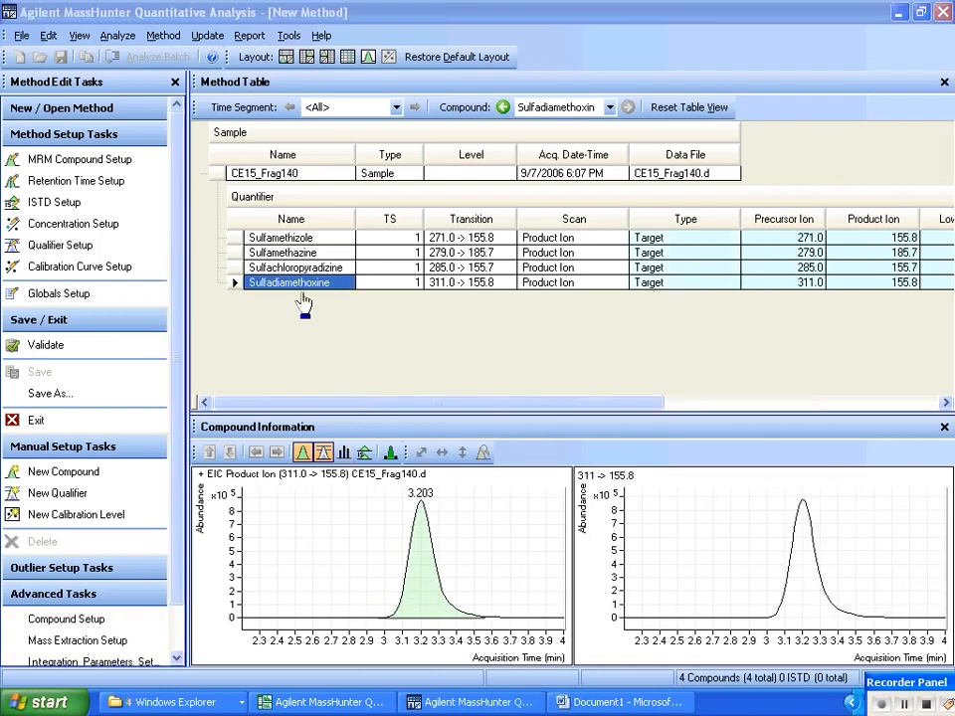
Add a qualifier with product ion 108 to Sulfadiamethoxine.
left_click(236, 284)
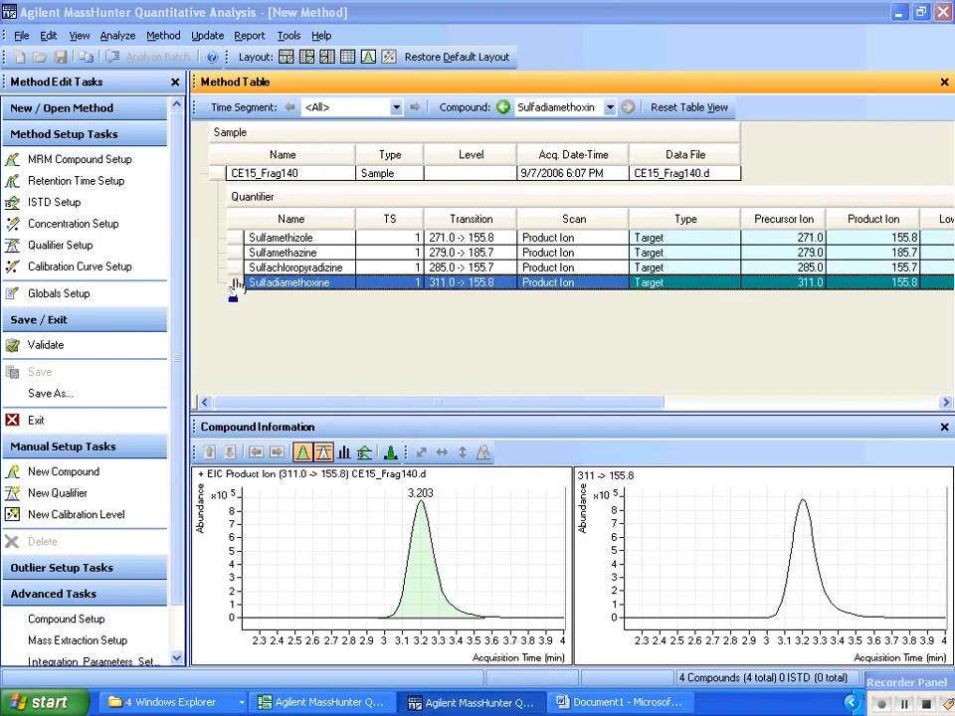
left_click(100, 494)
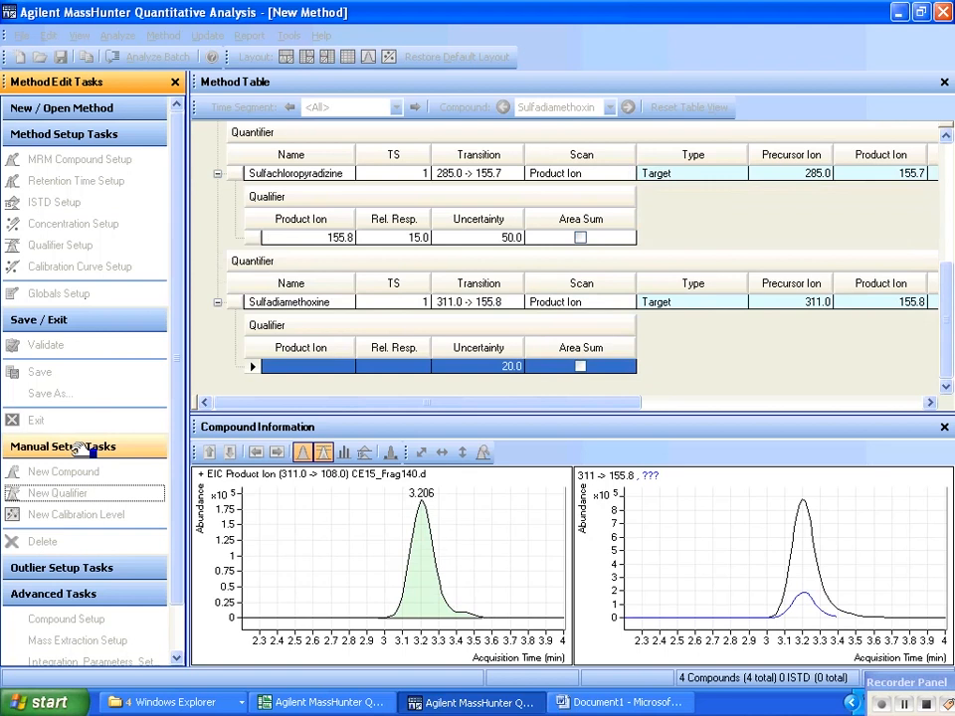
left_click(286, 378)
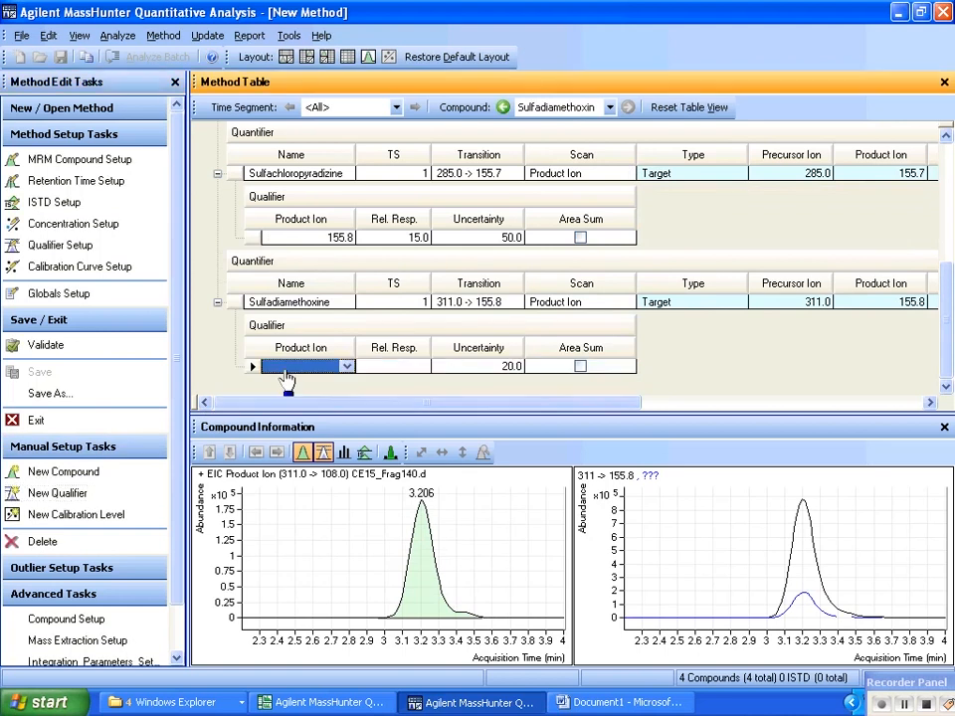
left_click(286, 369)
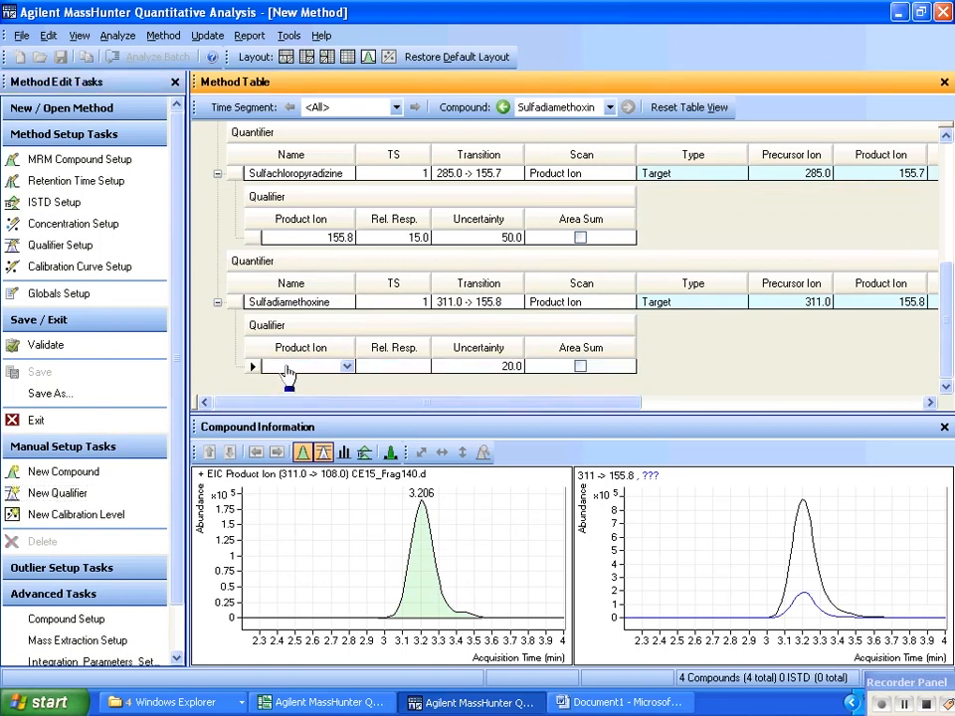
type("108")
Set the relative response of the Sulfadiamethoxine qualifier to 20 and its uncertainty to 20.
left_click(386, 368)
left_click(386, 370)
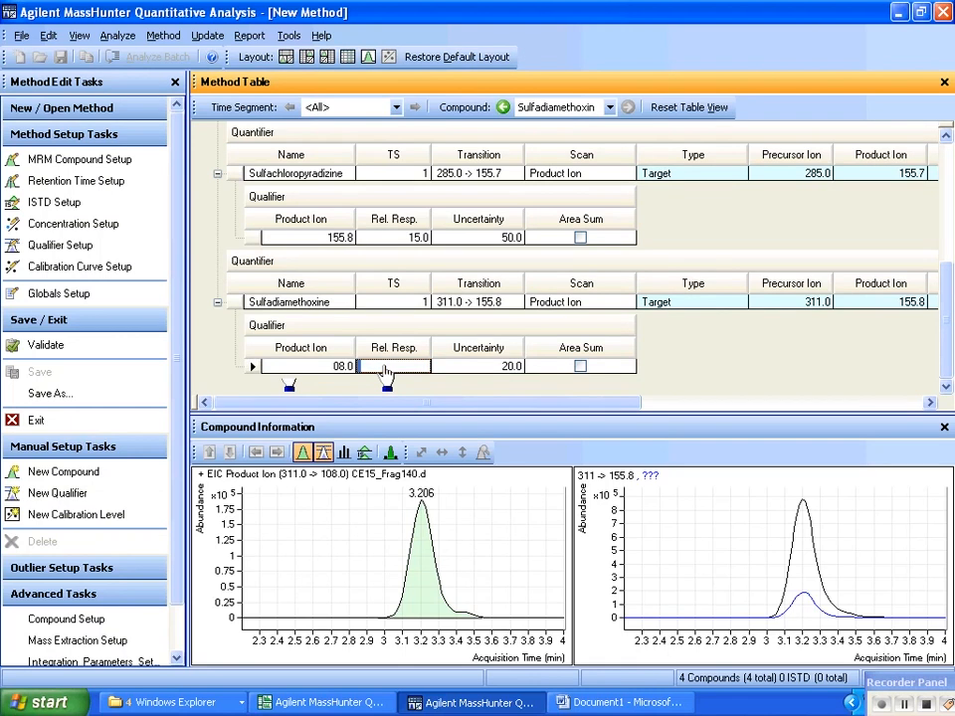
type("20")
left_click(469, 370)
left_click(468, 370)
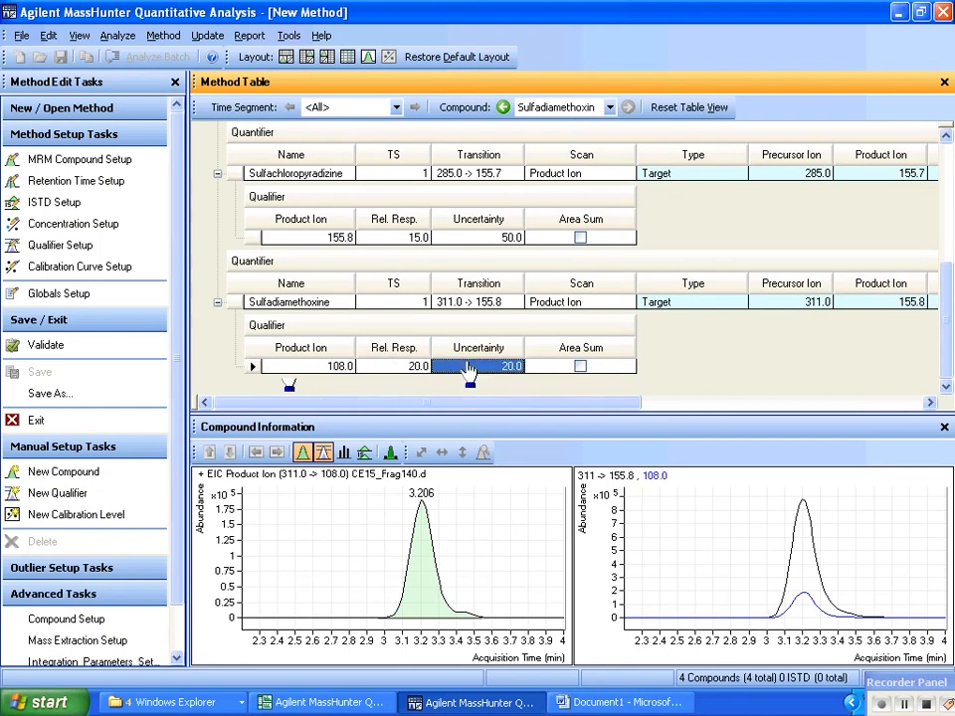
type("50")
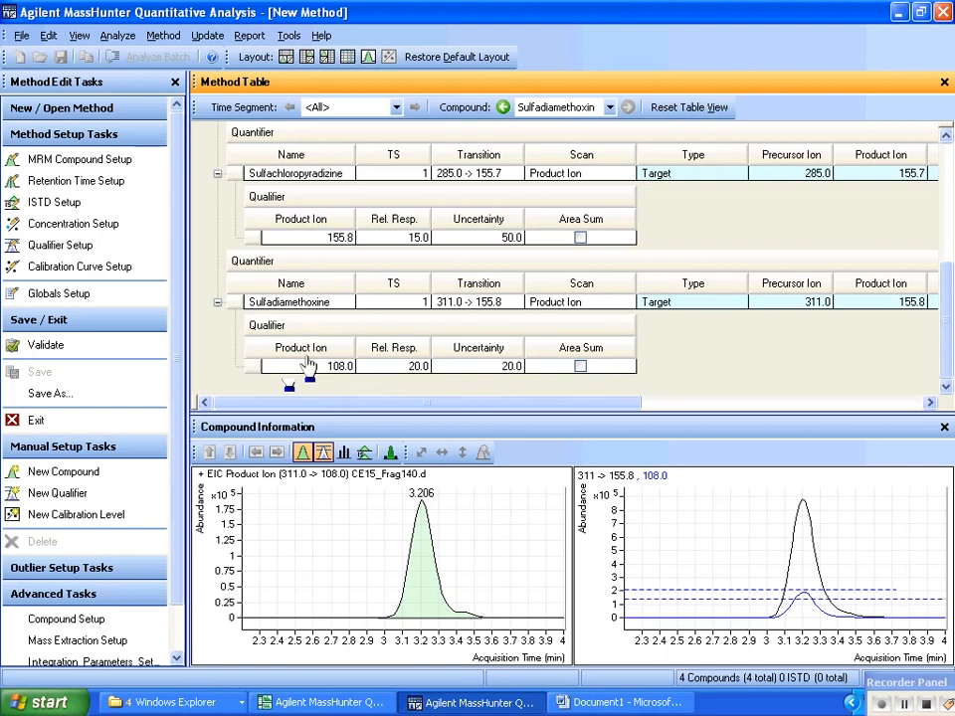
Validate the method and close the resulting method error list.
left_click(298, 366)
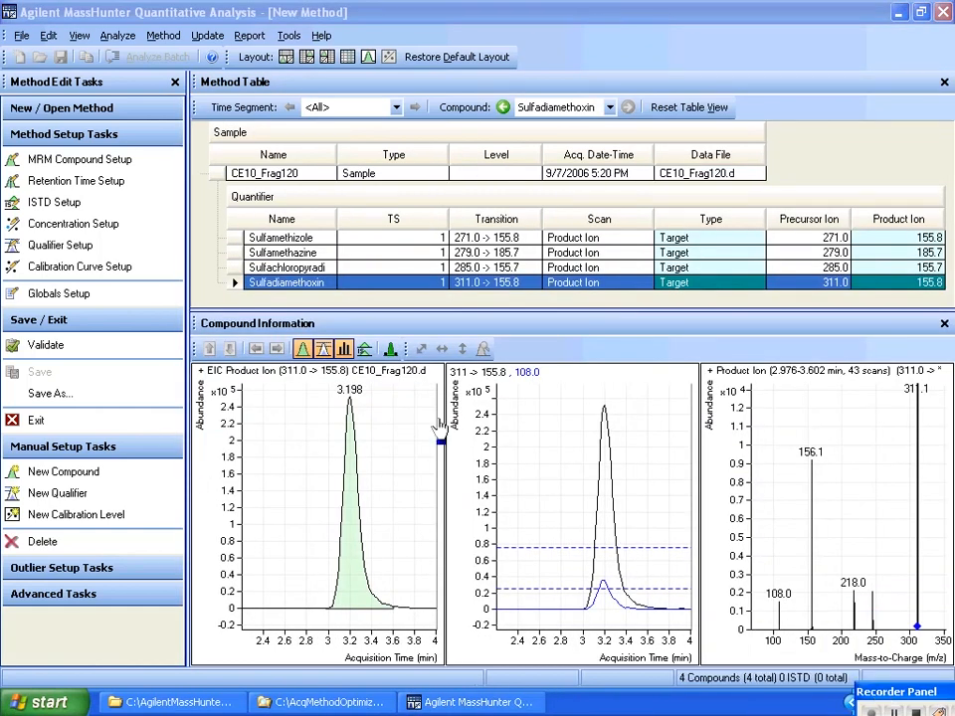
left_click(50, 346)
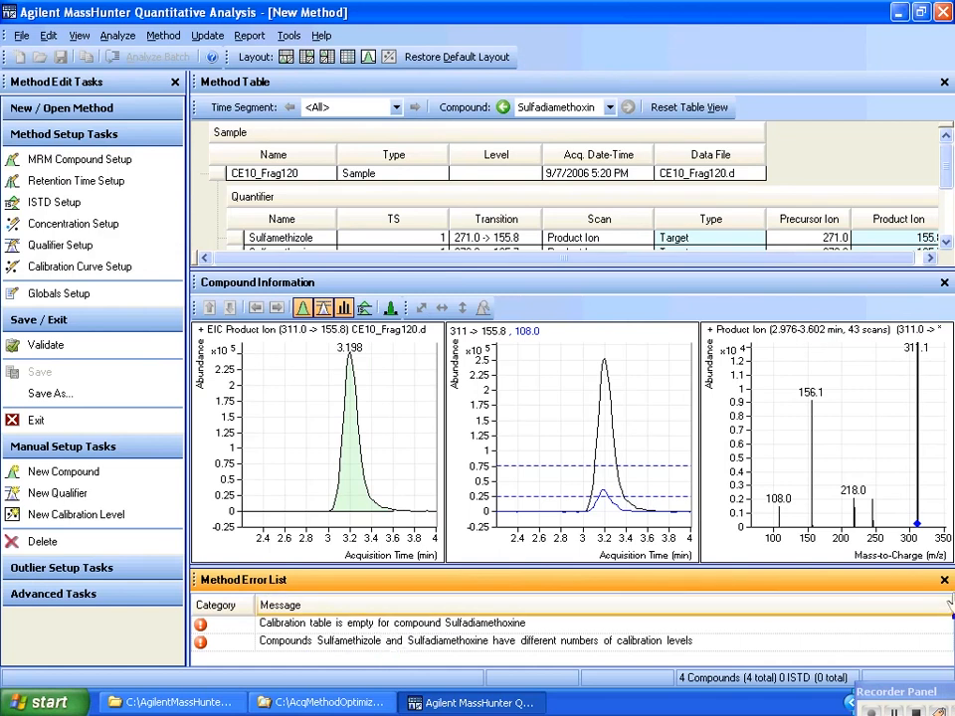
left_click(945, 582)
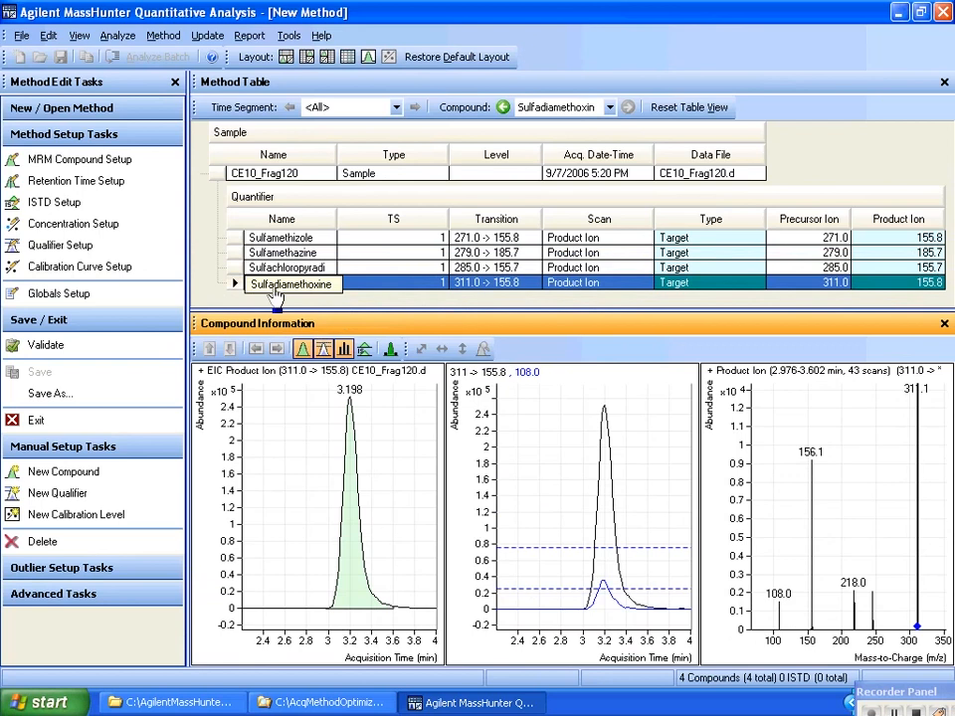
Add calibration level 1 with a concentration of 100 to Sulfadiamethoxine.
left_click(40, 517)
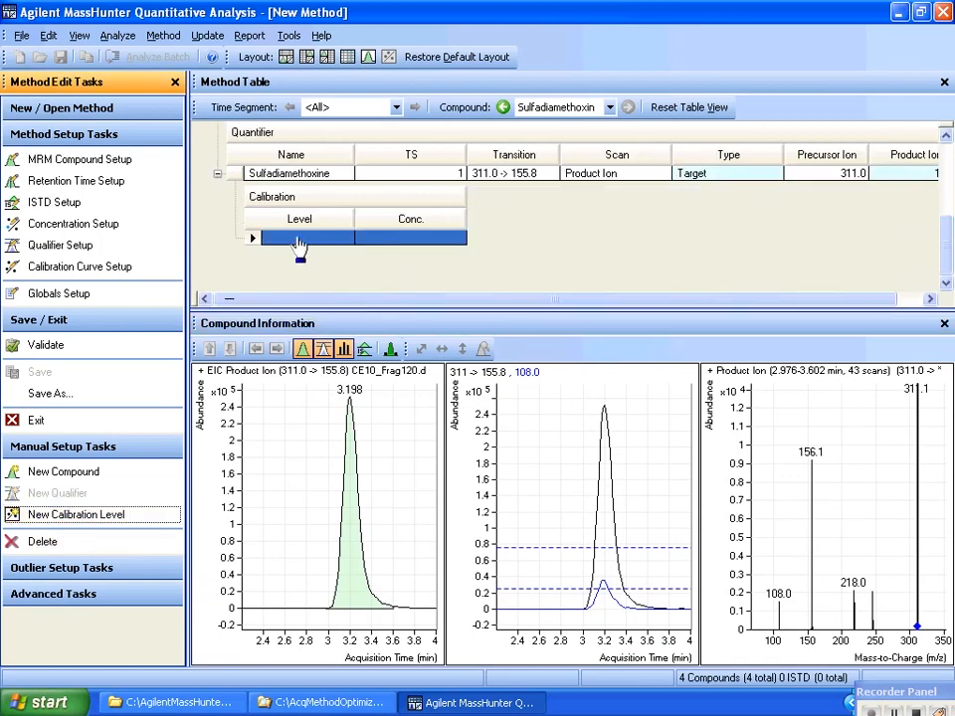
left_click(298, 241)
type("1")
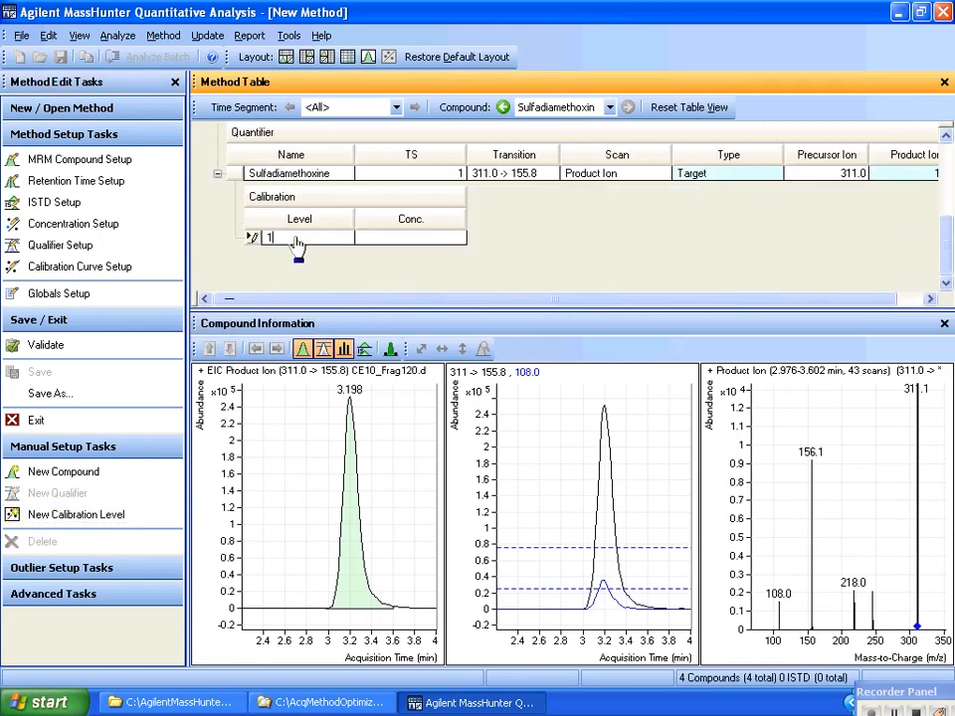
left_click(373, 240)
type("100")
Exit method editing to return to the batch table and integrate the whole batch.
left_click(55, 426)
left_click(395, 403)
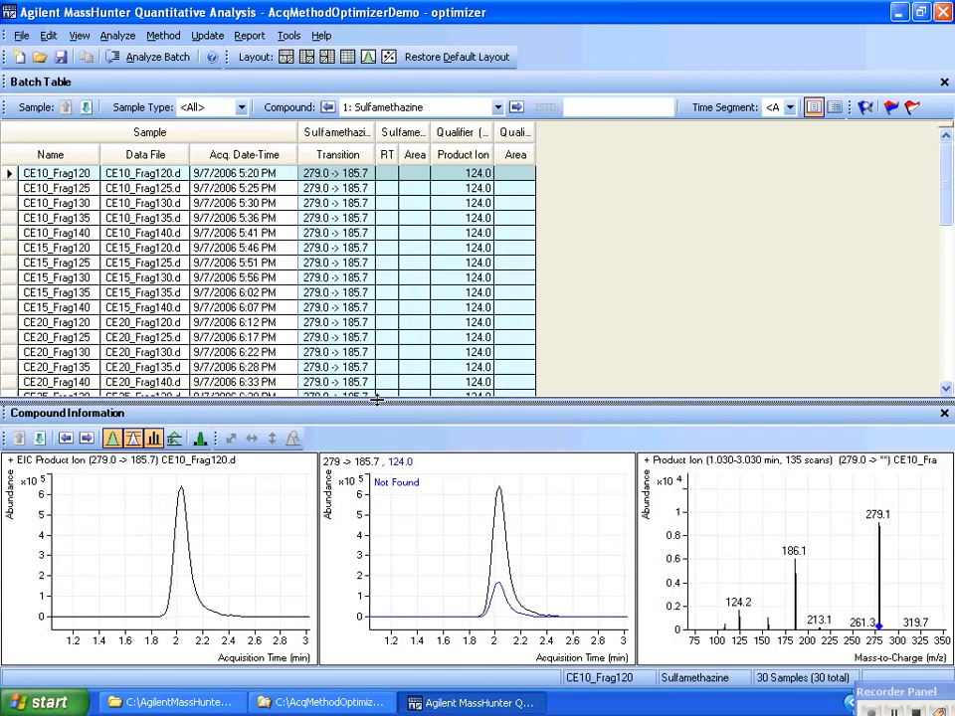
left_click_drag(376, 398, 376, 426)
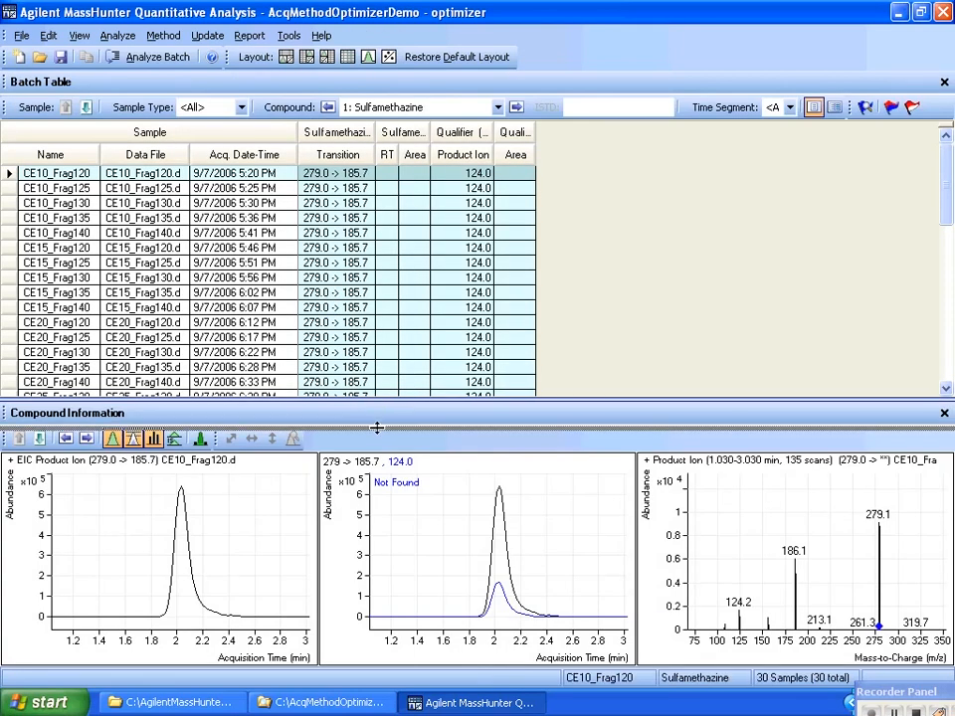
left_click(120, 36)
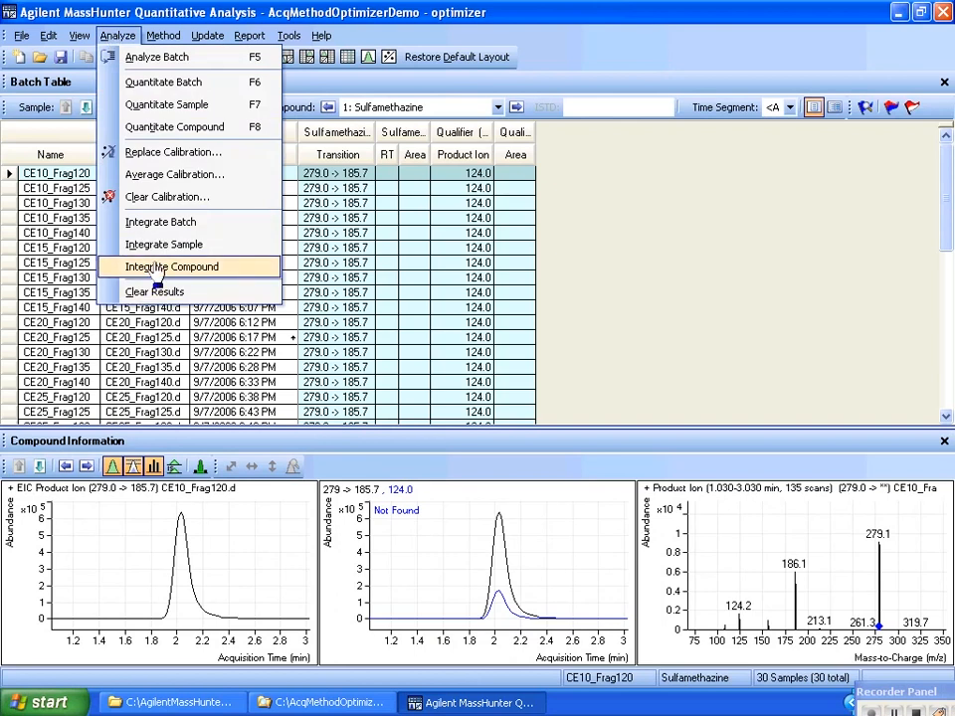
left_click(153, 227)
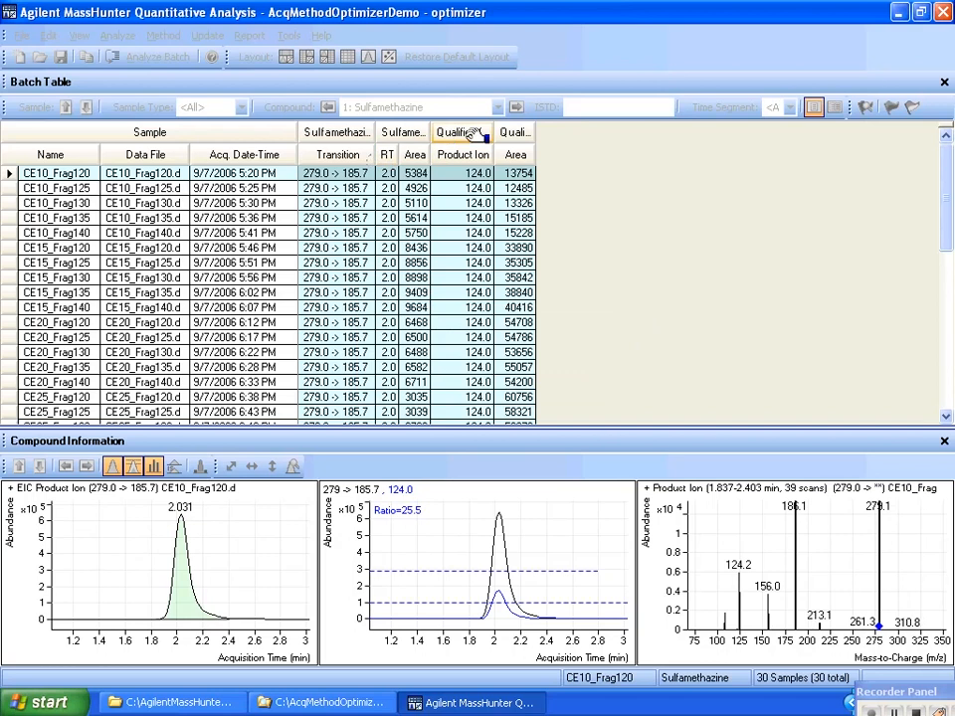
Widen the Sulfamethazine quantifier's Area column and sort the batch by it in descending order, enlarging the batch table.
left_click_drag(429, 154, 464, 150)
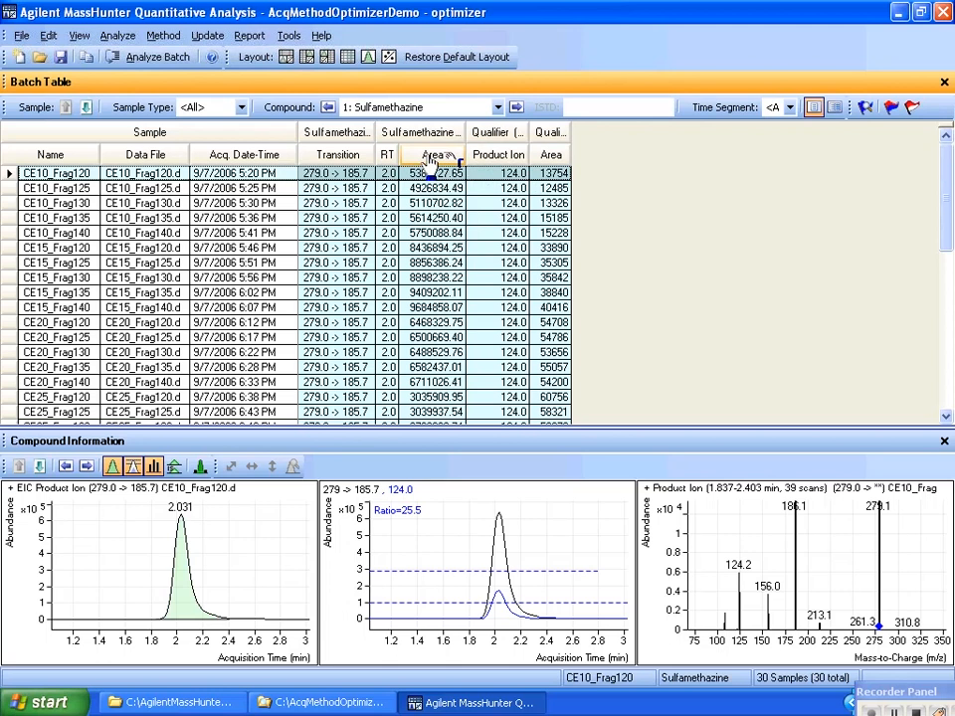
left_click(430, 156)
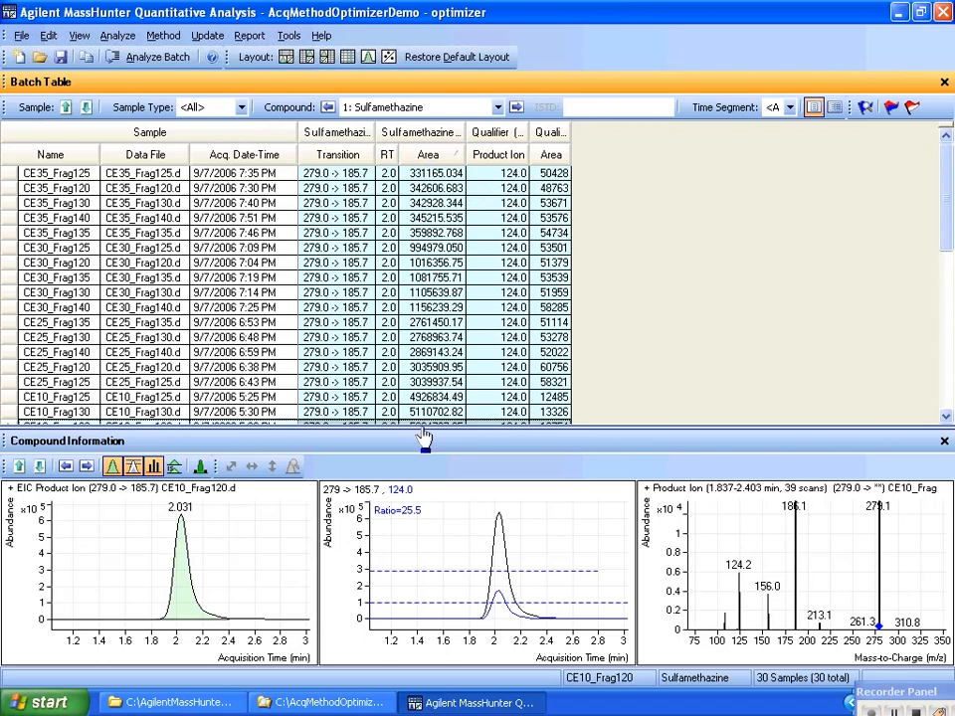
left_click_drag(425, 436, 427, 479)
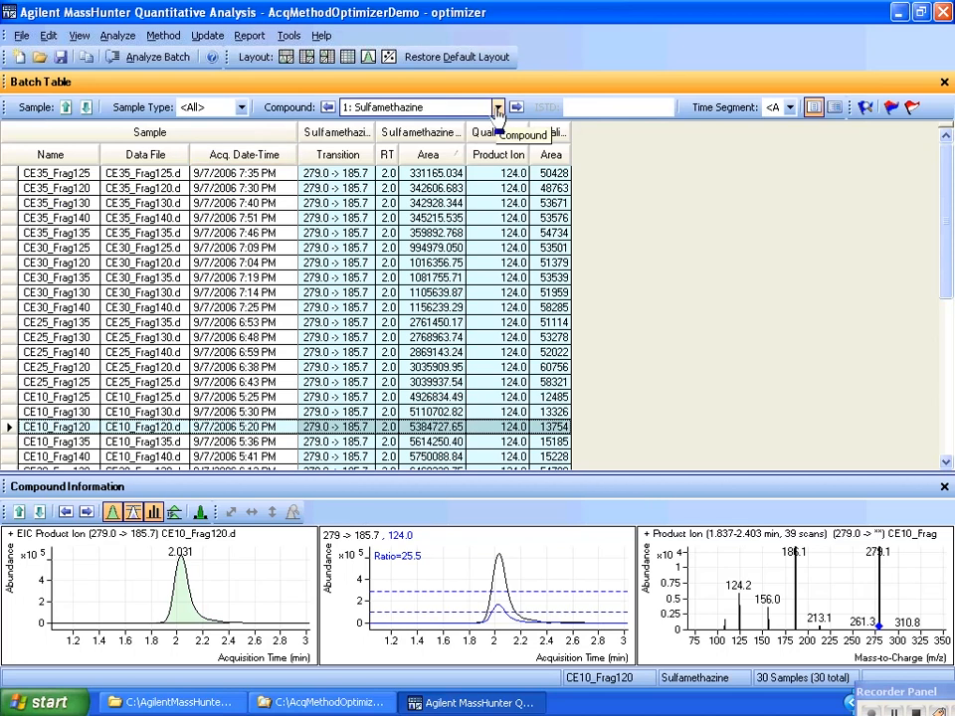
left_click(498, 108)
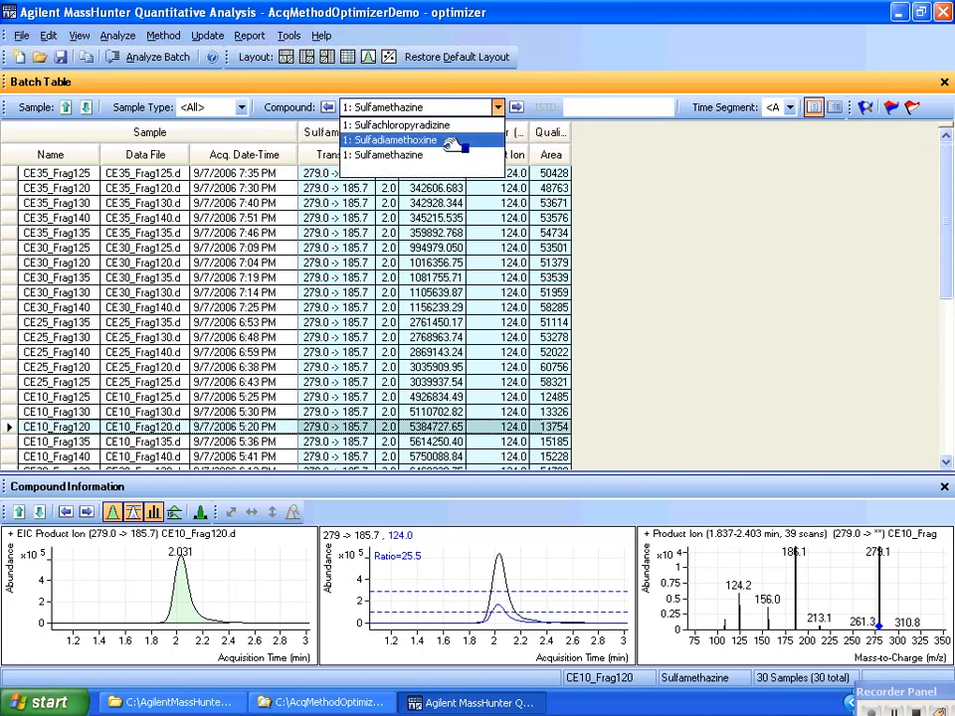
left_click(482, 153)
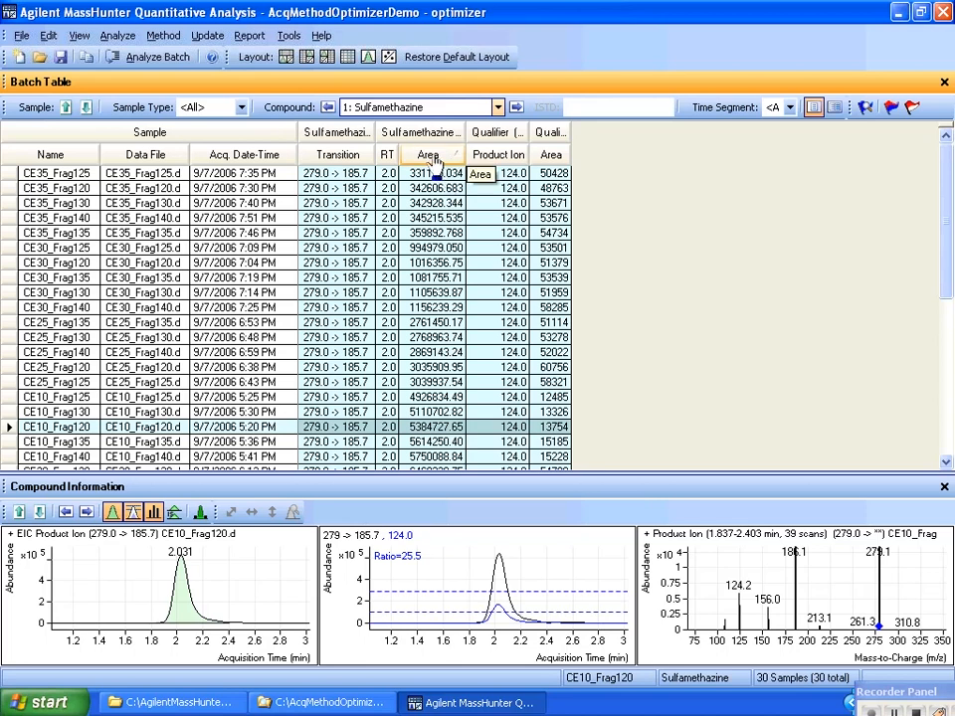
left_click(434, 159)
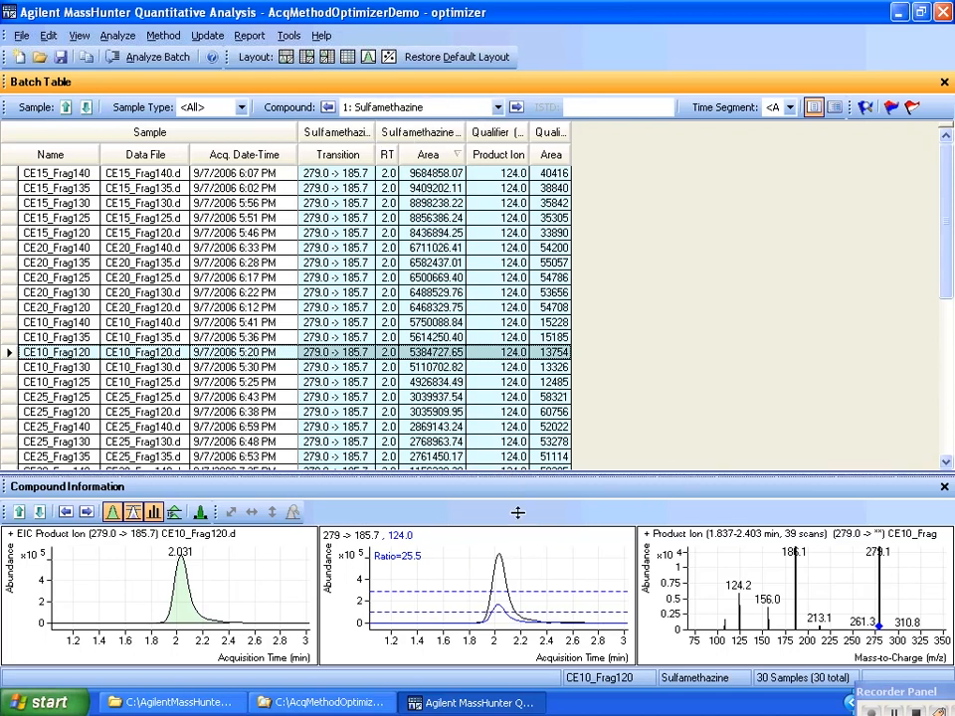
left_click_drag(517, 527, 477, 532)
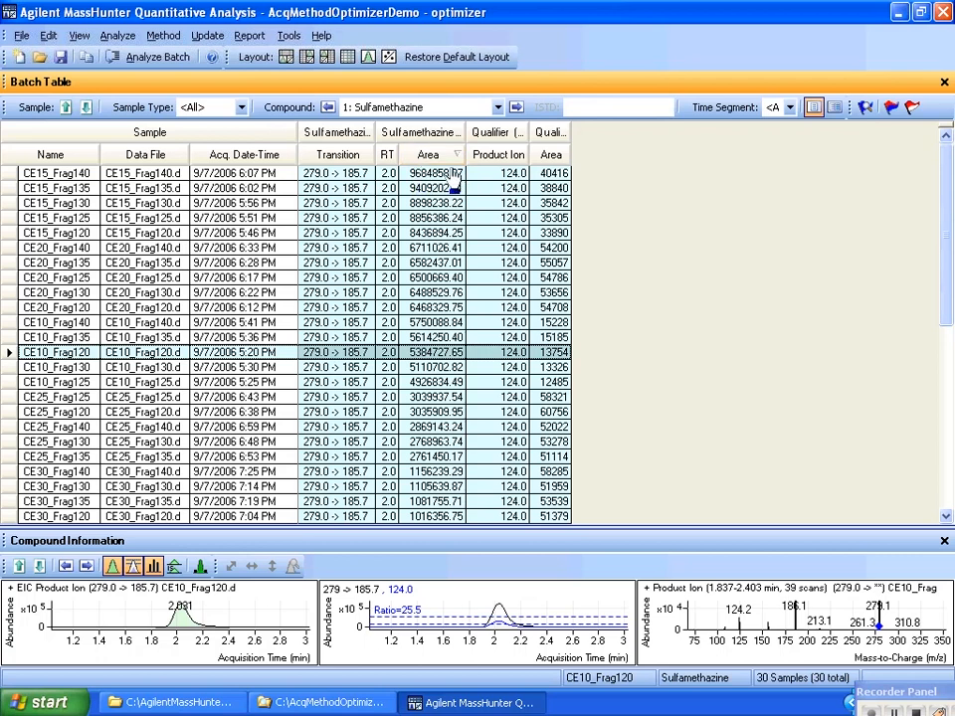
Sort the batch by the 124.0 qualifier's area in descending order and display all compounds together in the batch table.
left_click_drag(571, 132, 621, 136)
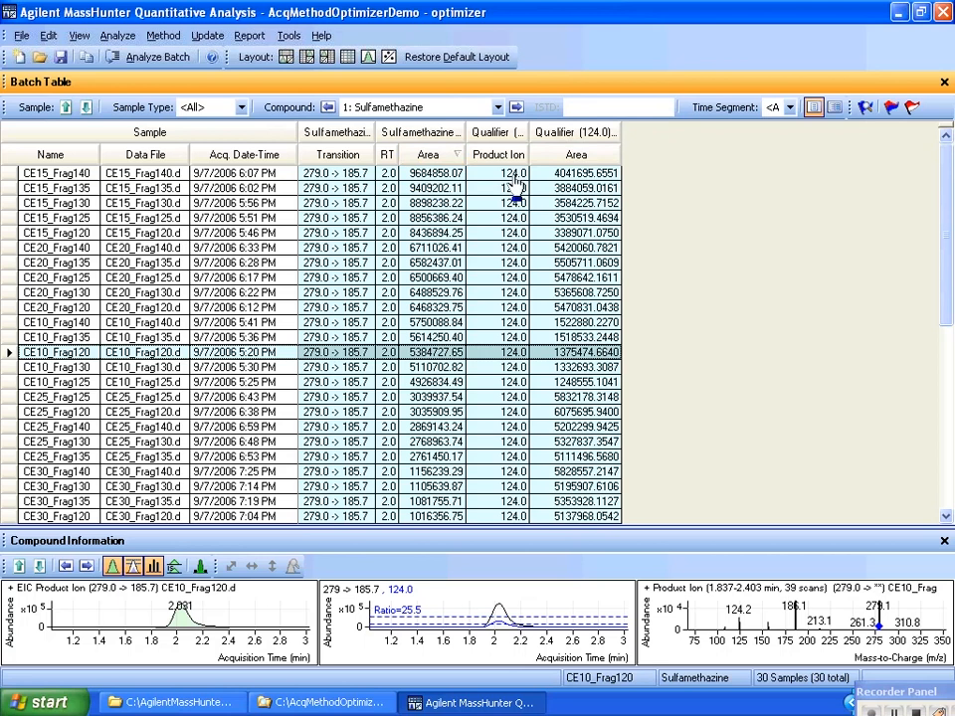
left_click(567, 157)
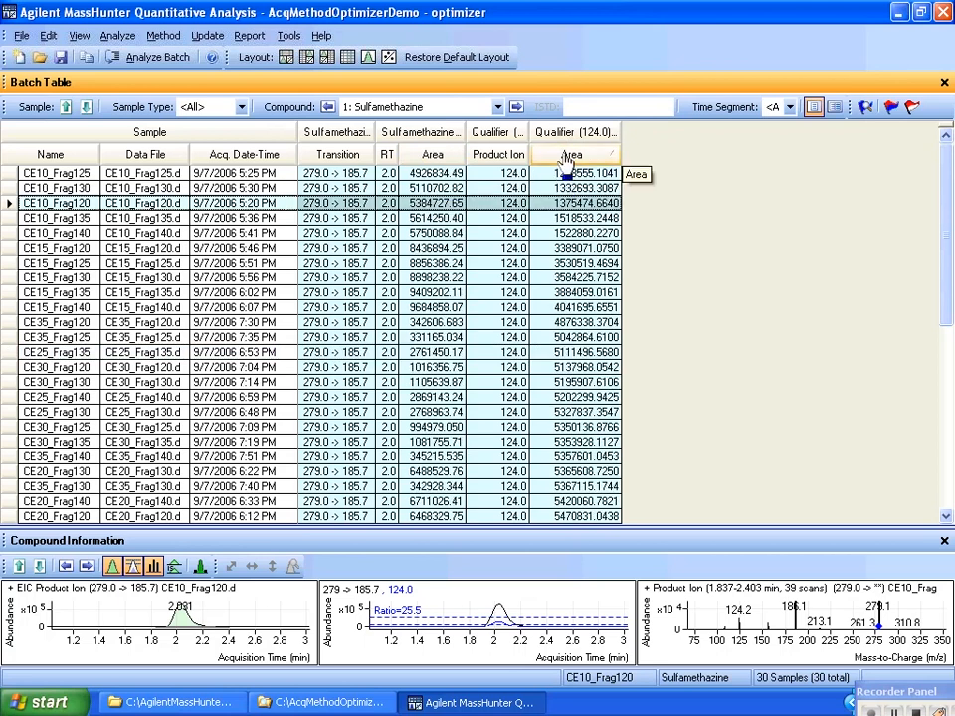
left_click(566, 155)
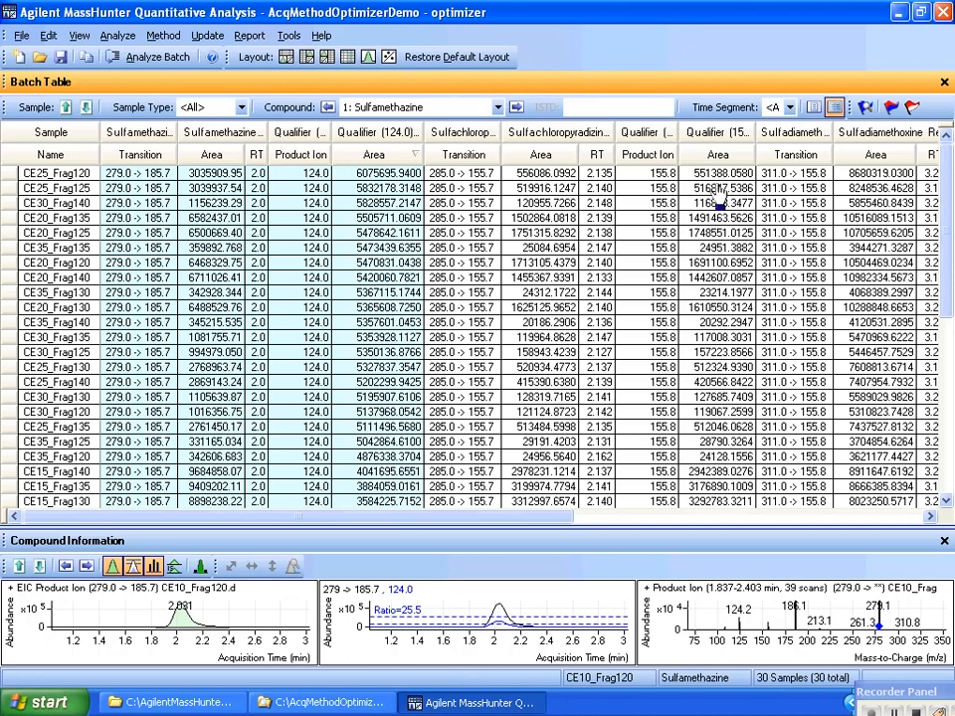
left_click_drag(608, 528, 609, 491)
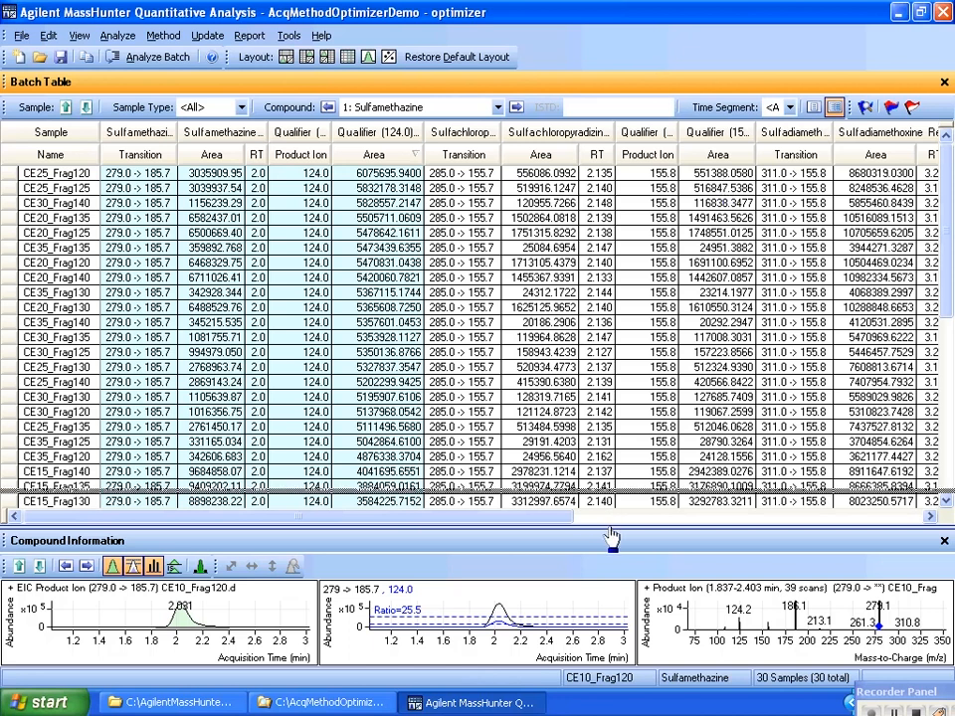
left_click_drag(612, 538, 611, 433)
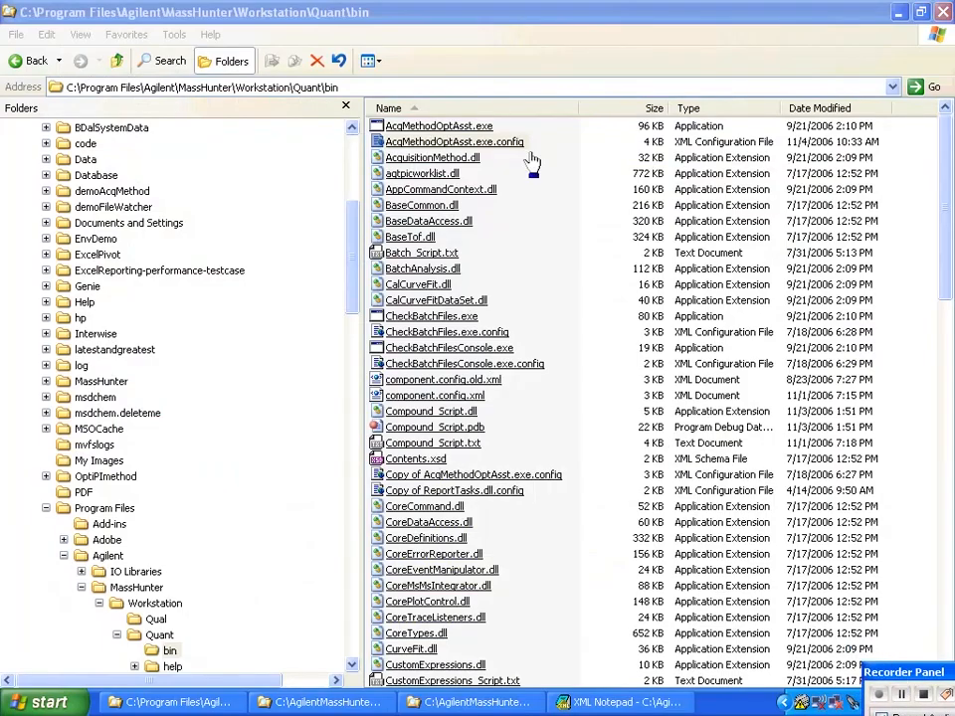
Launch AcqMethodOptAsst.exe from the Quant bin folder and maximize its window.
left_click(412, 127)
left_click(416, 130)
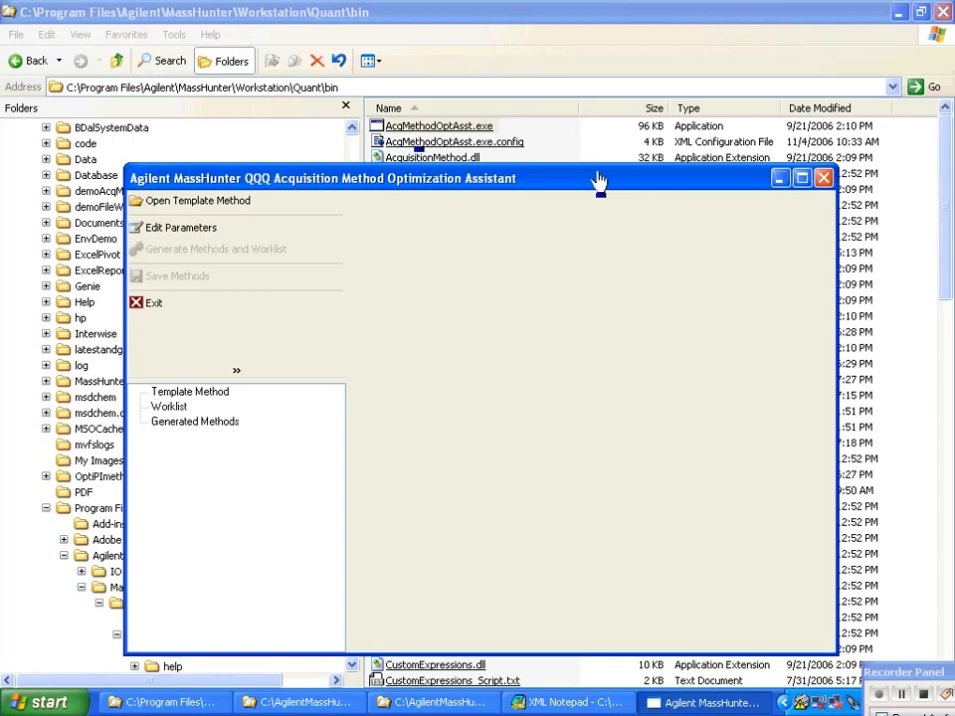
left_click(800, 180)
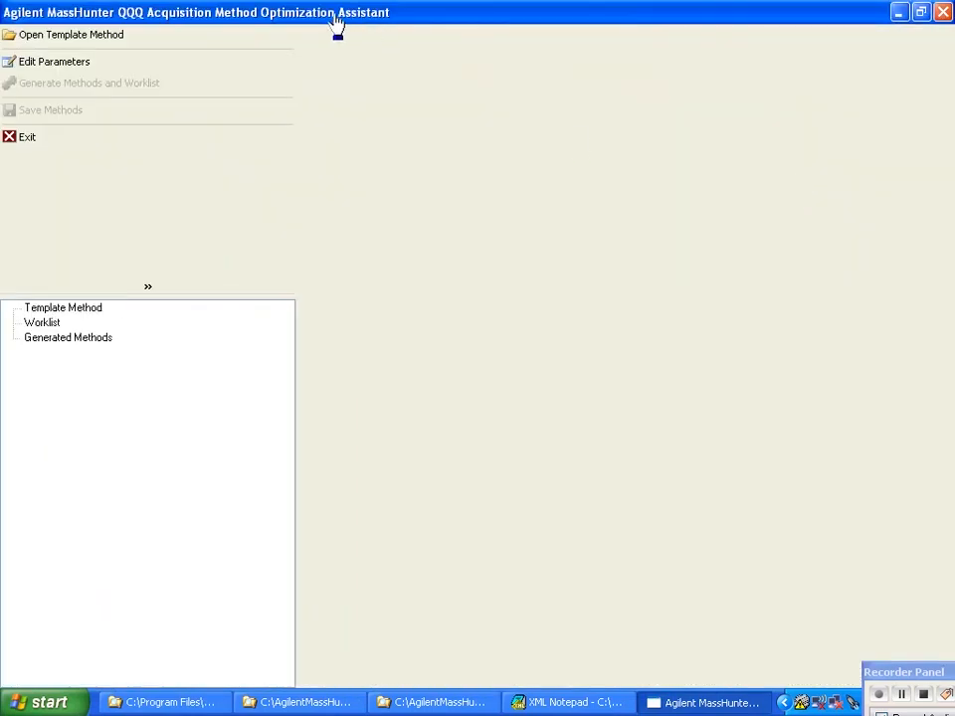
Open 192_1.xml from the Pi Scan Sulfa Pos_10V.m folder as the template method.
left_click(61, 40)
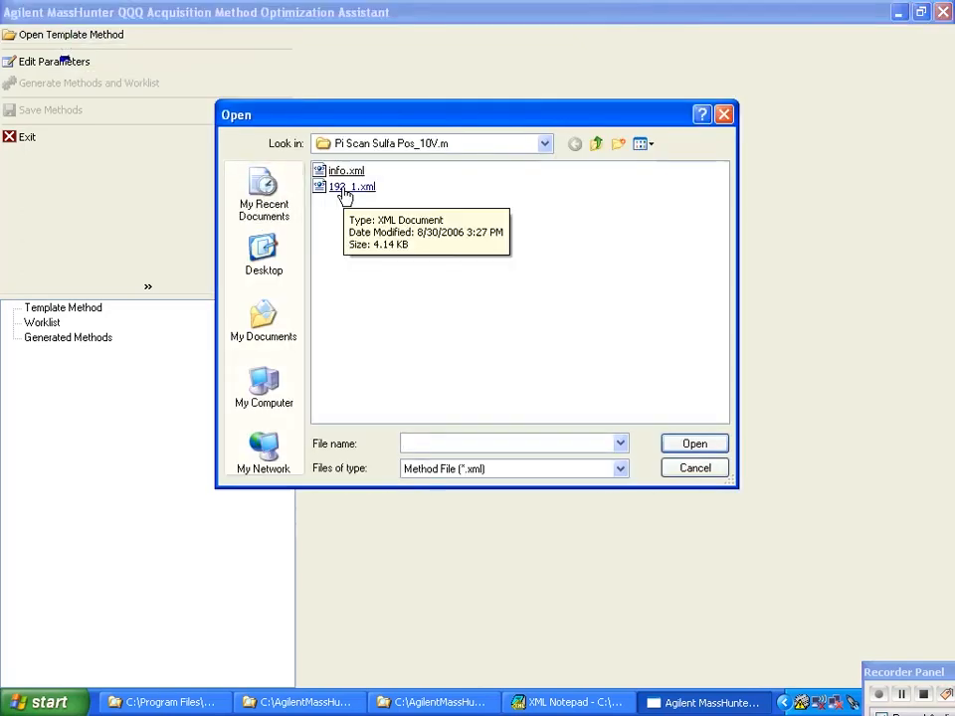
left_click(345, 189)
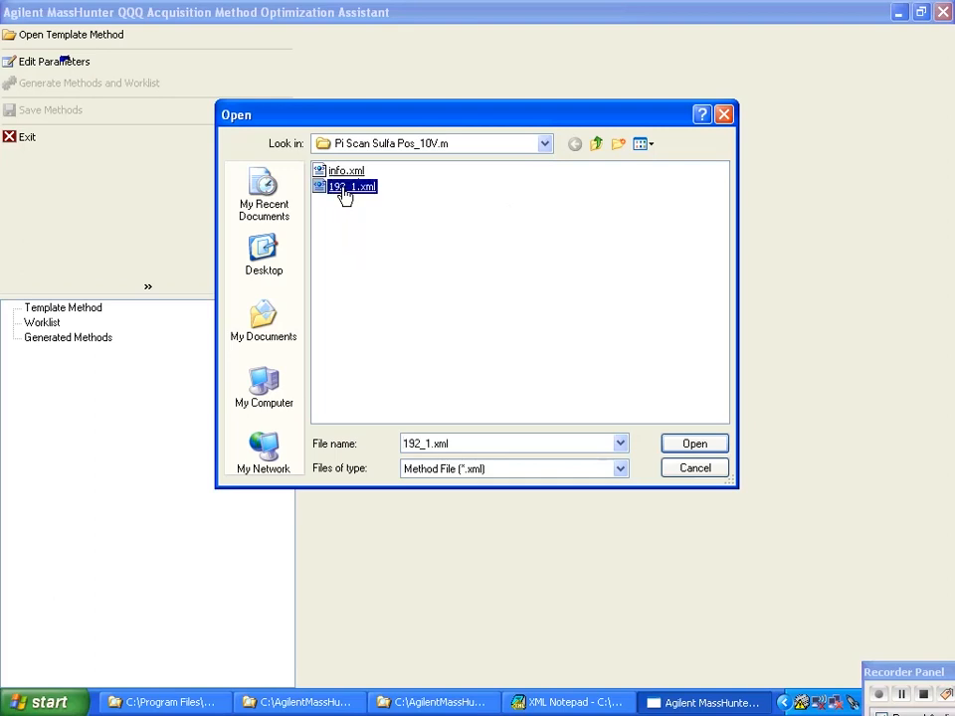
double_click(344, 191)
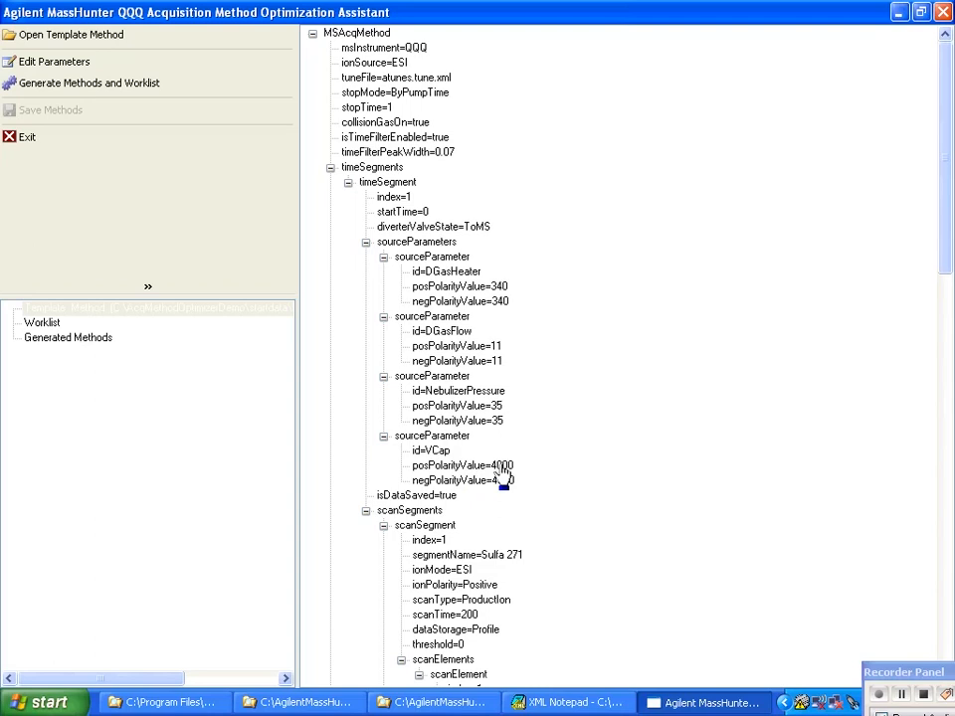
Display the optimization parameters and generate the methods and worklist from the collision energy, fragmentor and VCap setpoints.
left_click(30, 66)
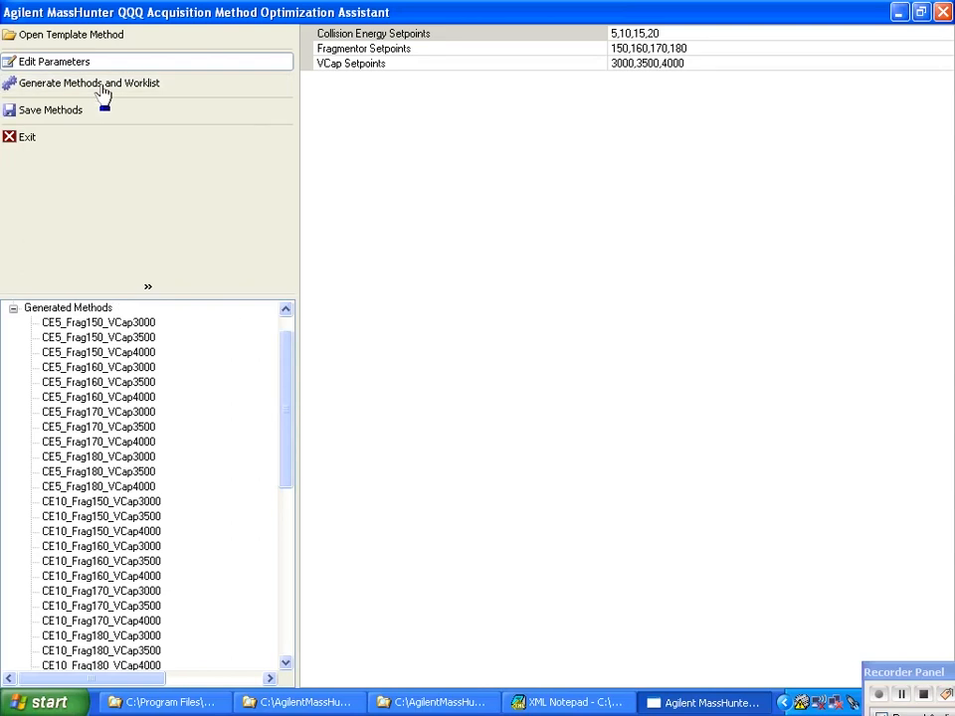
scroll(289, 386, "down", 1)
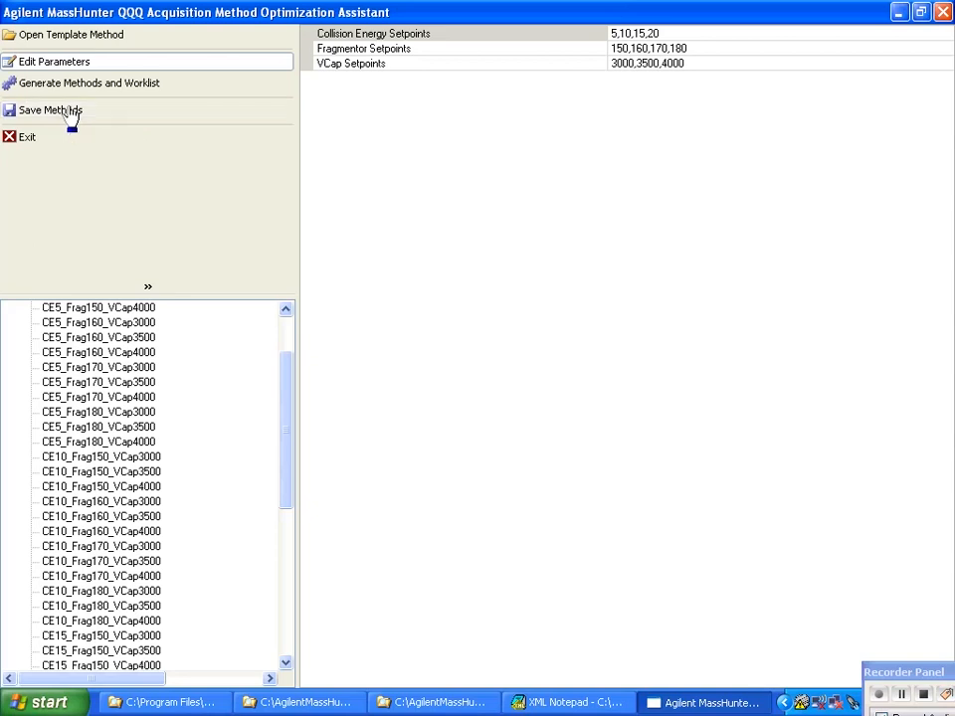
left_click(923, 700)
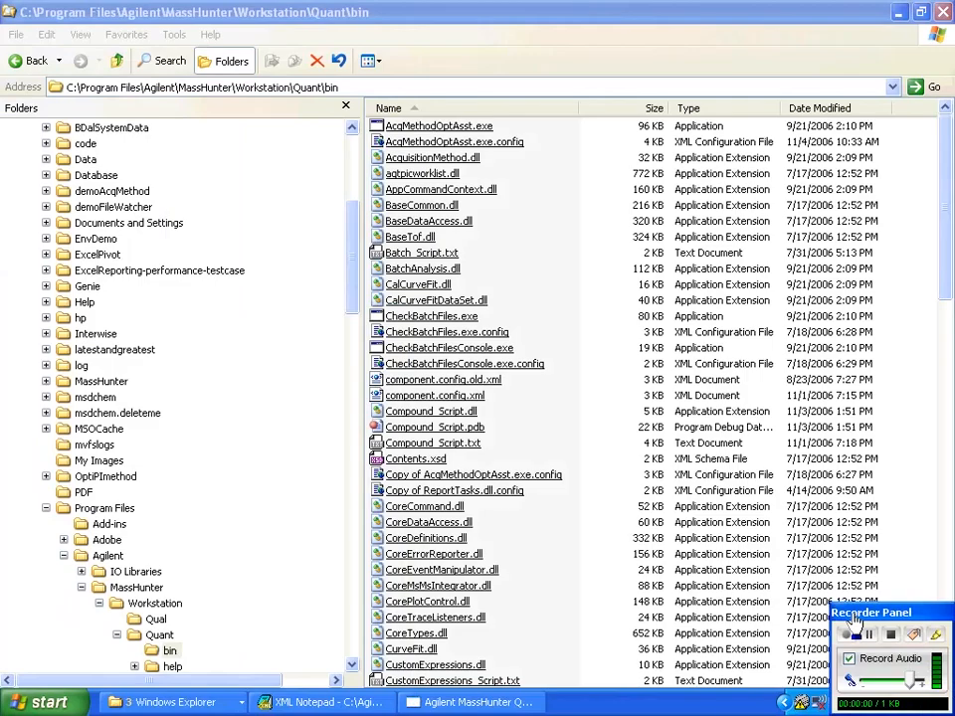
left_click_drag(838, 619, 887, 686)
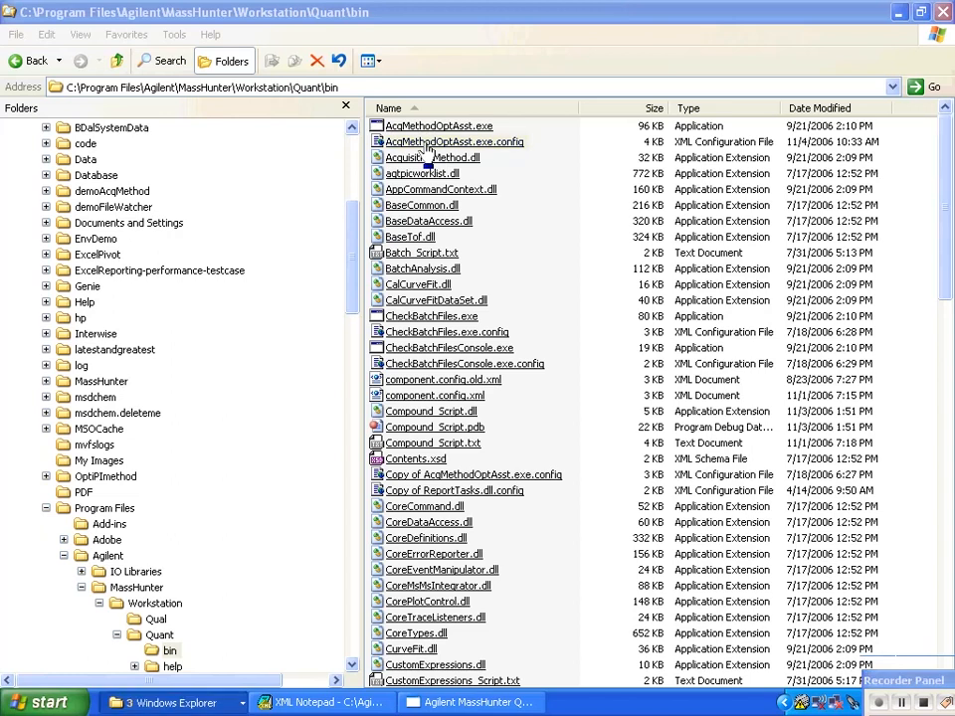
Open AcqMethodOptAsst.exe.config from the Quant bin folder in Notepad and maximize the window.
right_click(417, 147)
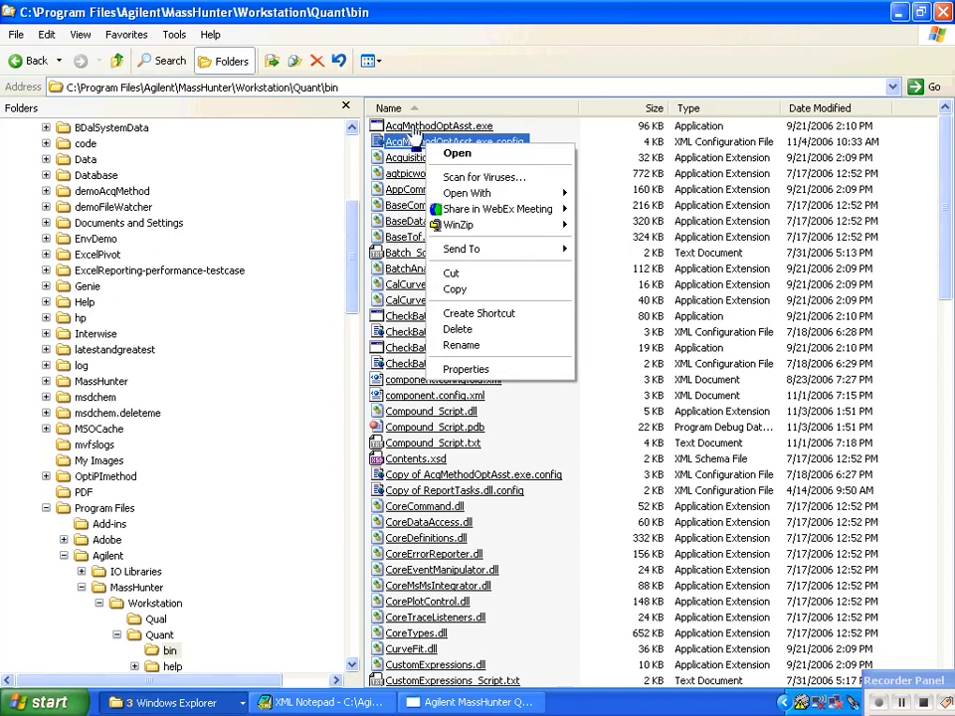
mouse_move(537, 193)
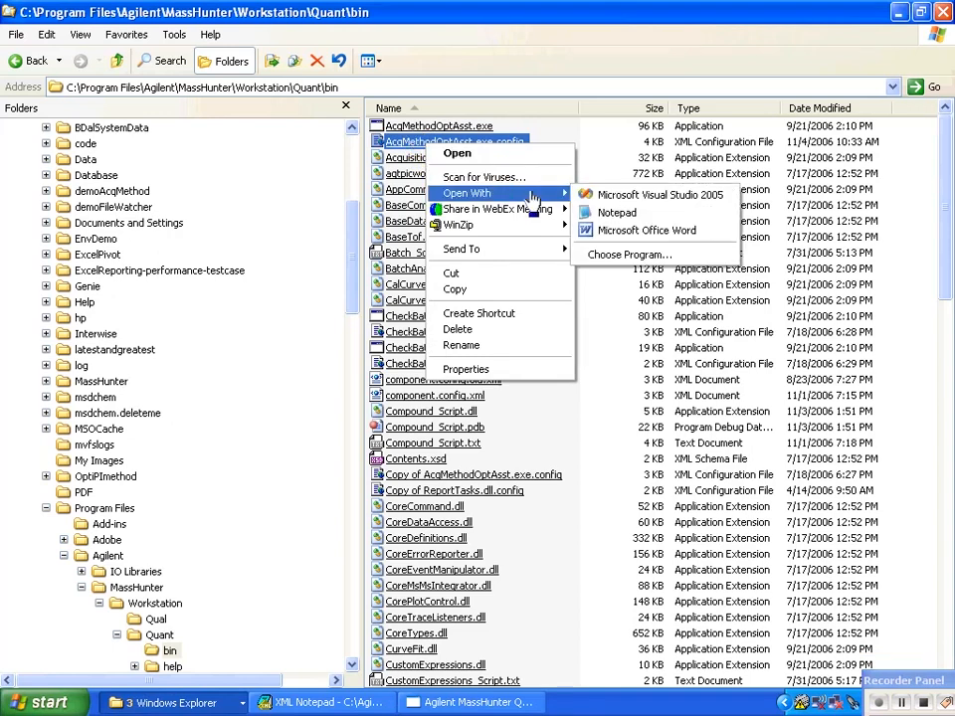
left_click(619, 213)
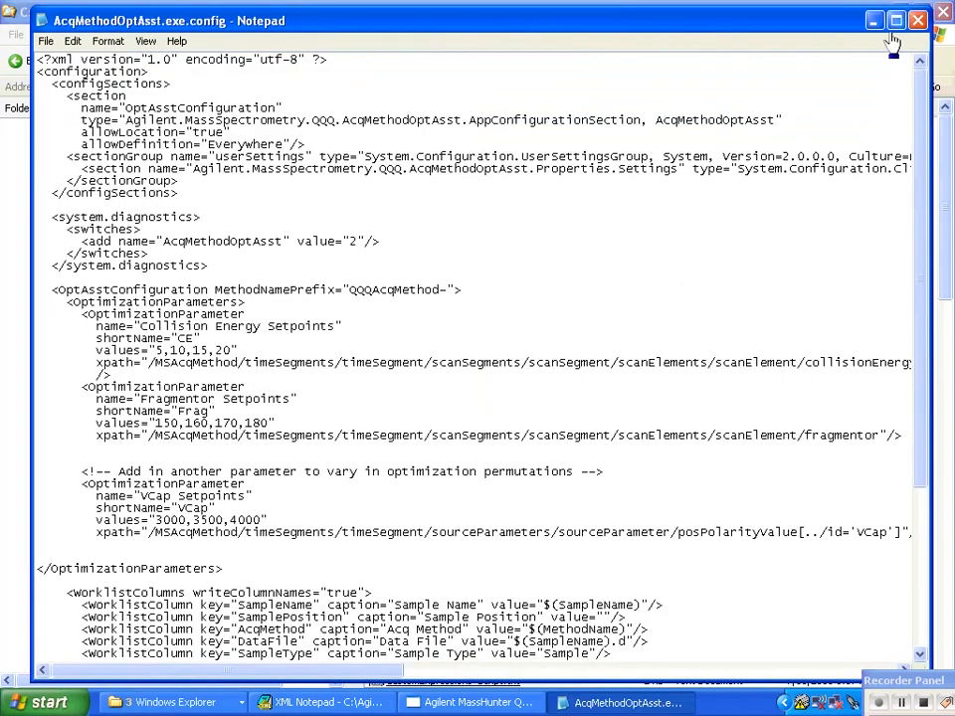
left_click(917, 12)
left_click(894, 22)
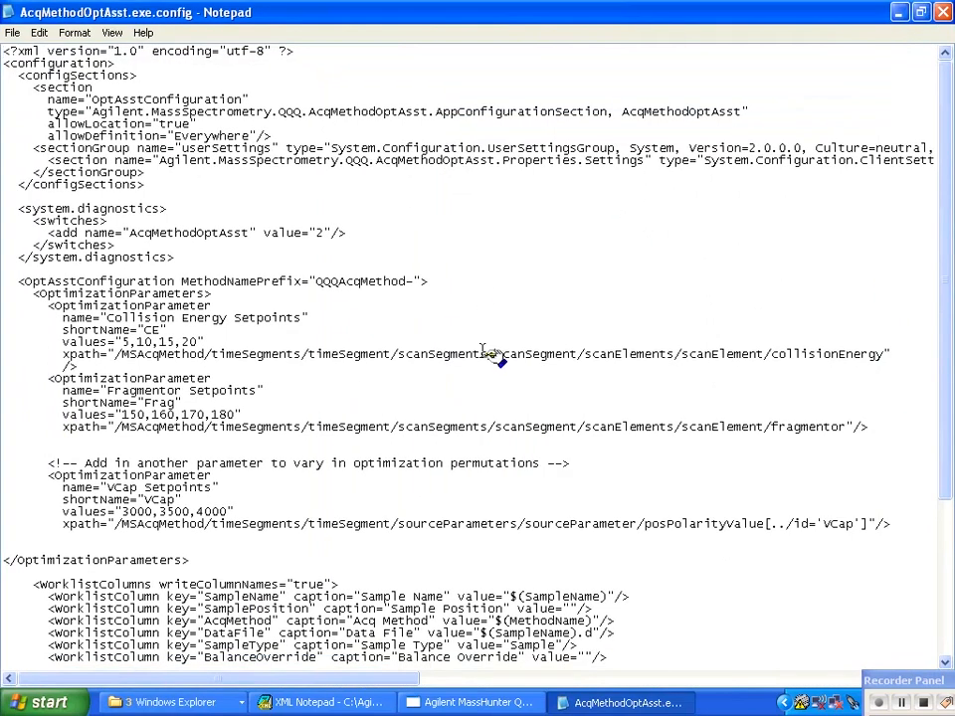
Examine the short names of the collision energy, fragmentor and VCap parameters and the xpath of the VCap parameter.
double_click(150, 329)
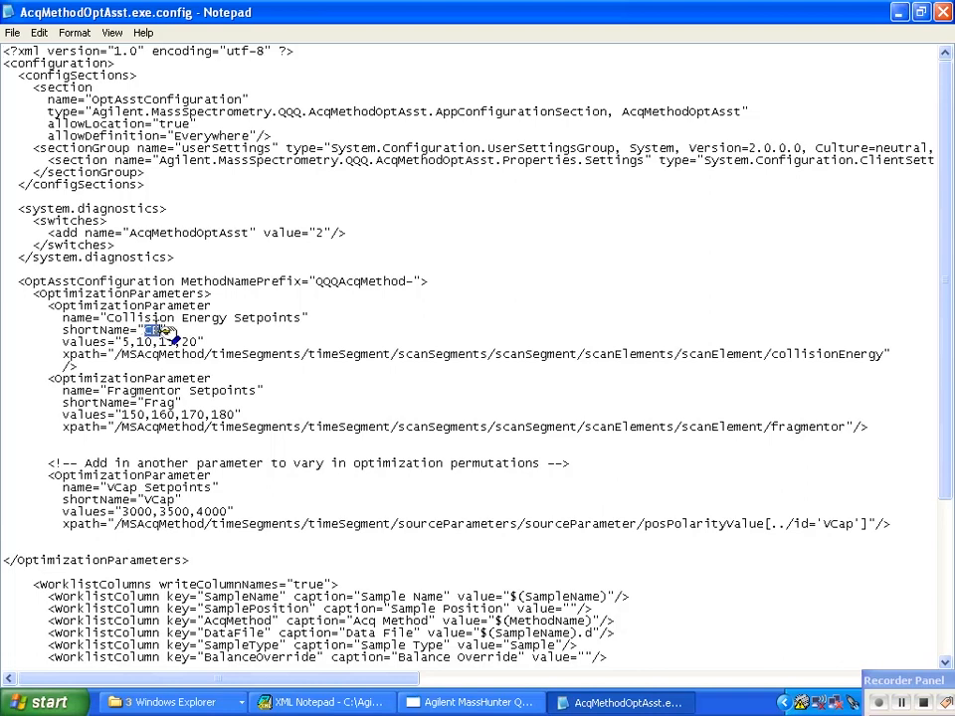
double_click(167, 403)
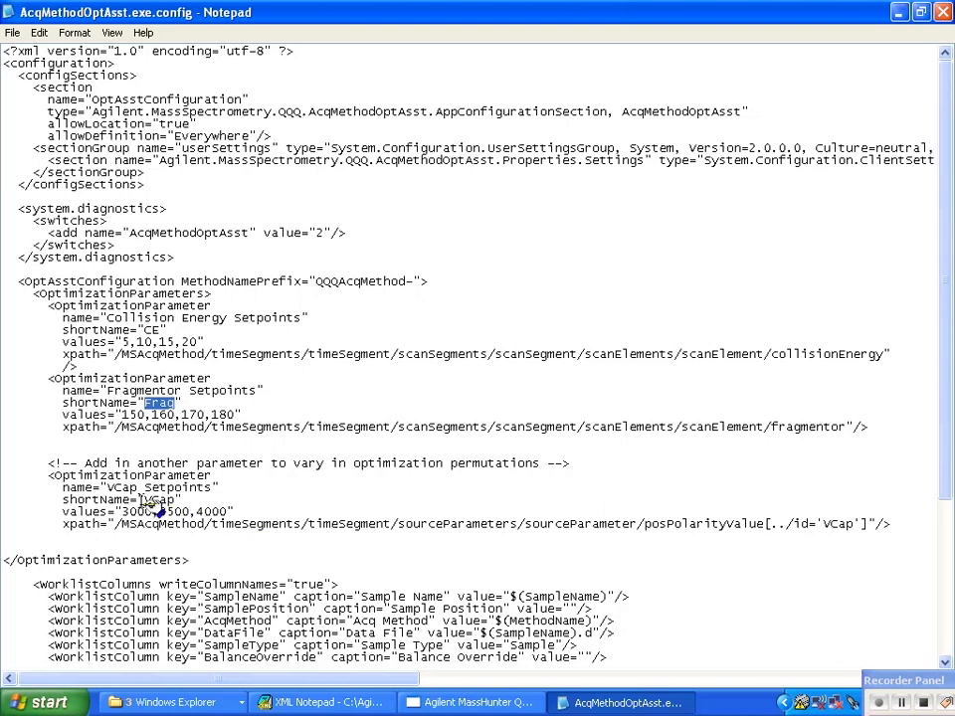
left_click_drag(145, 500, 178, 503)
left_click_drag(116, 525, 874, 524)
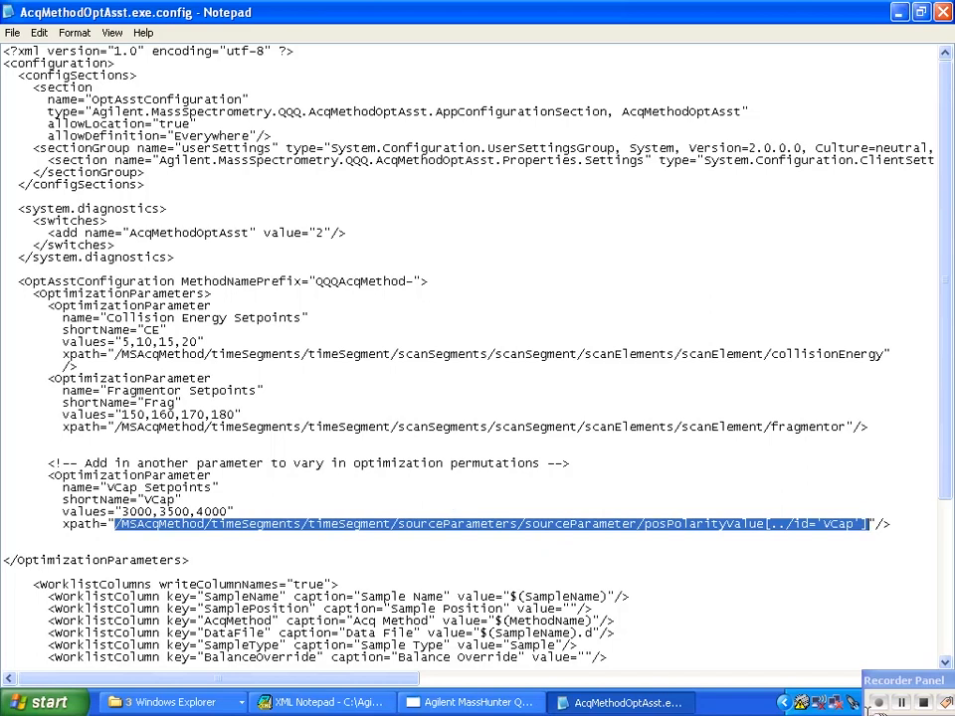
left_click(928, 702)
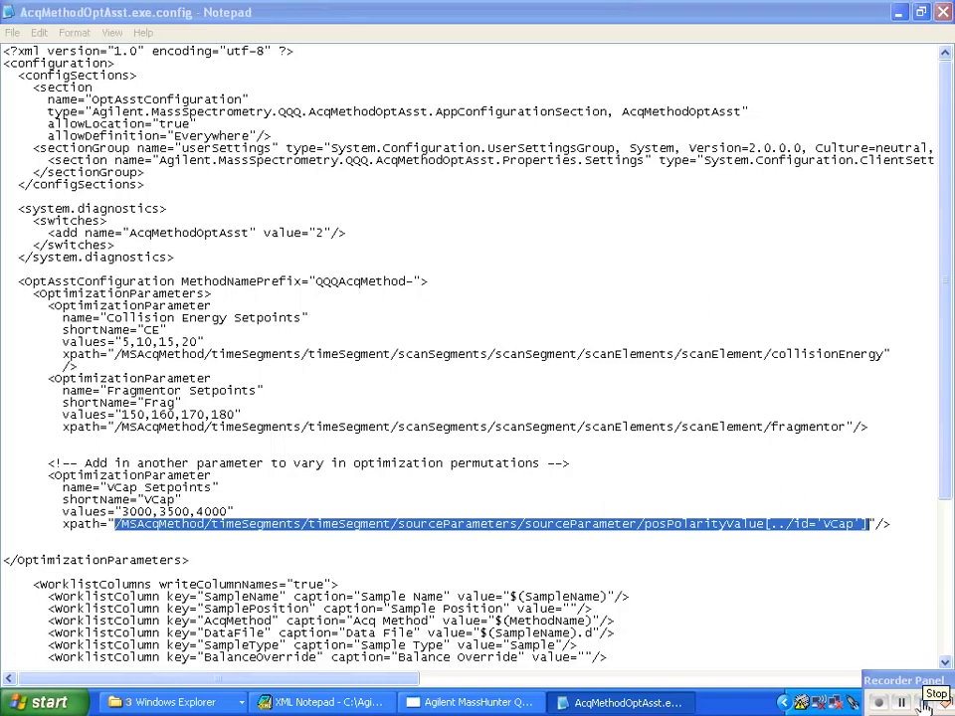